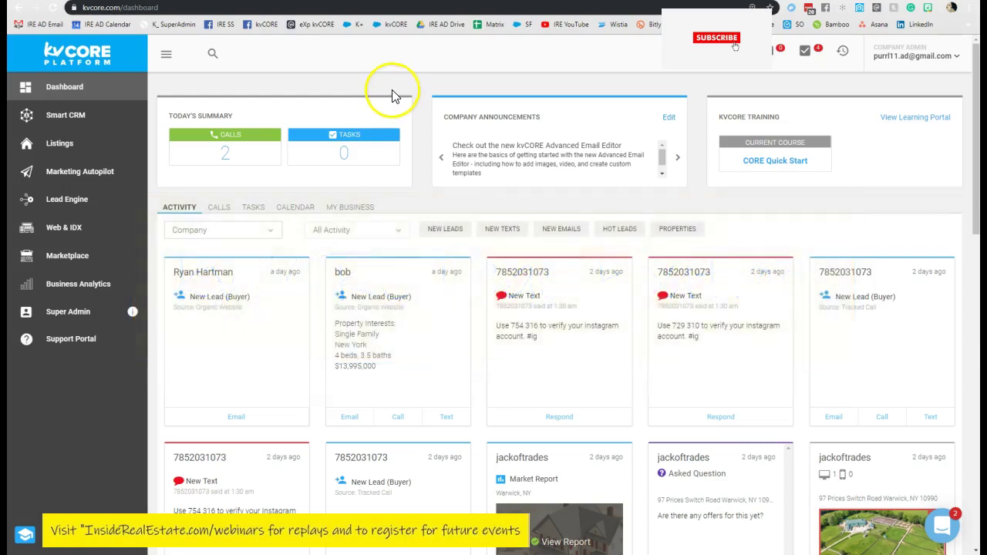
Step: Open the account name dropdown at the top right of the dashboard
left_click(897, 57)
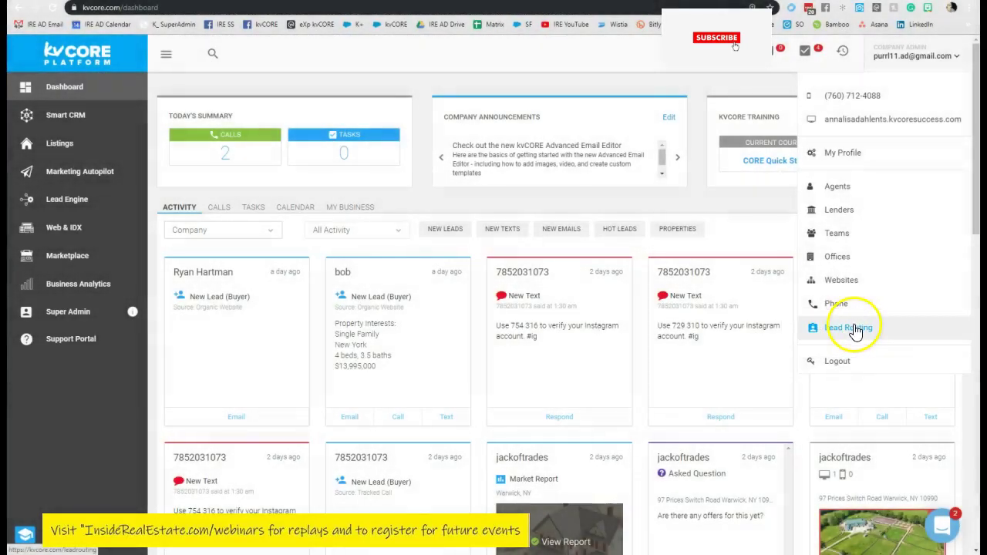
Step: Go to Lead Routing and switch on Bypass the Listing Agent
left_click(855, 329)
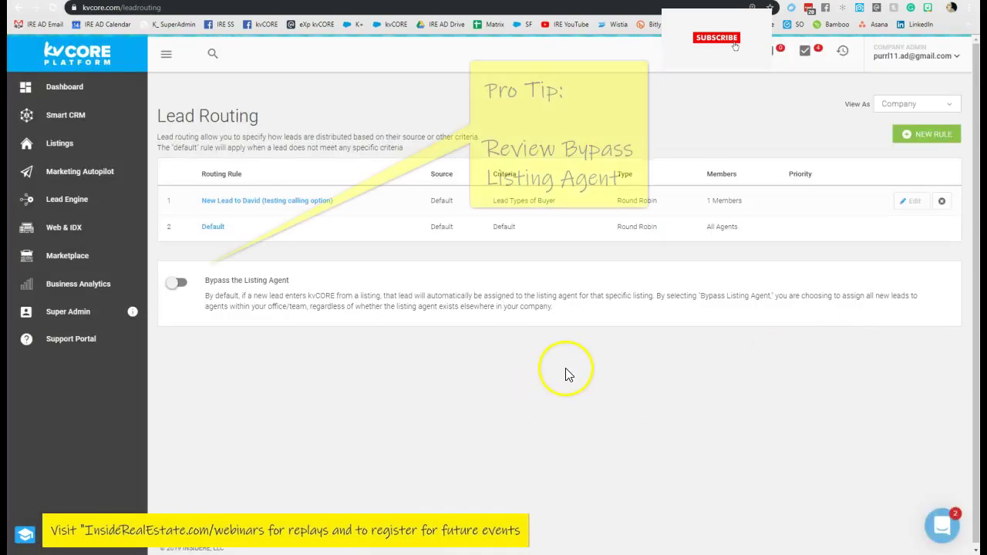
left_click_drag(202, 281, 653, 294)
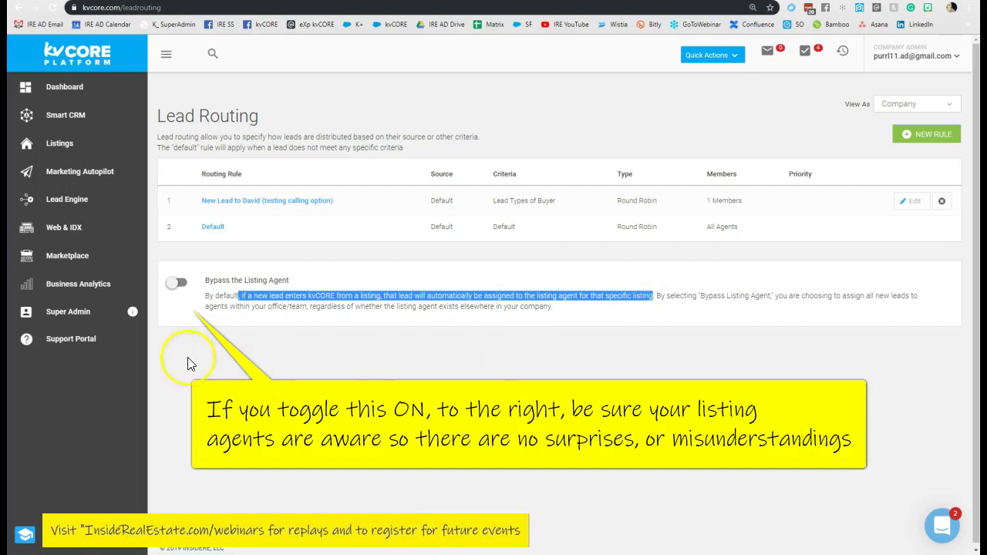
left_click(183, 284)
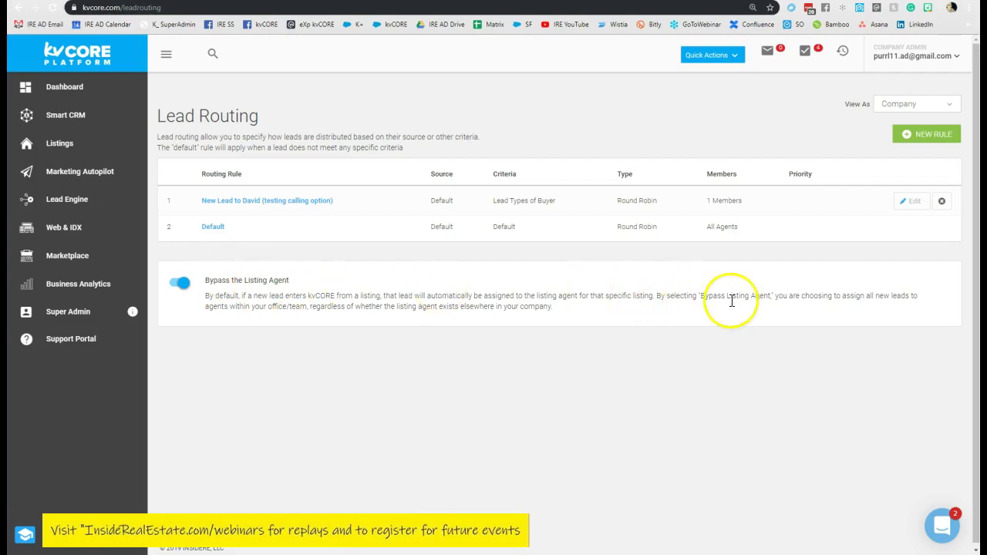
left_click_drag(776, 297, 783, 312)
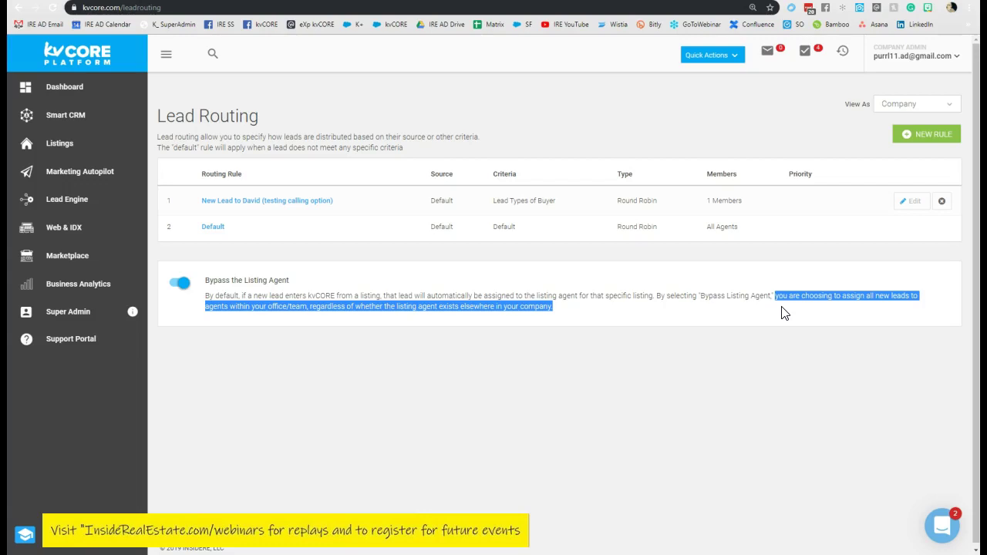
Step: Change the Lead Routing View As selector to Company
left_click(750, 299)
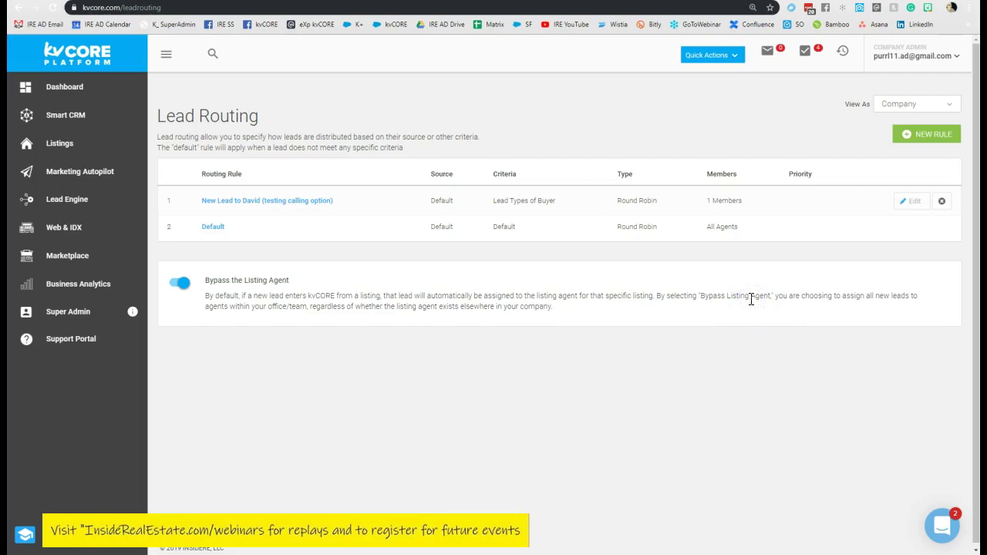
left_click(731, 303)
left_click(725, 224)
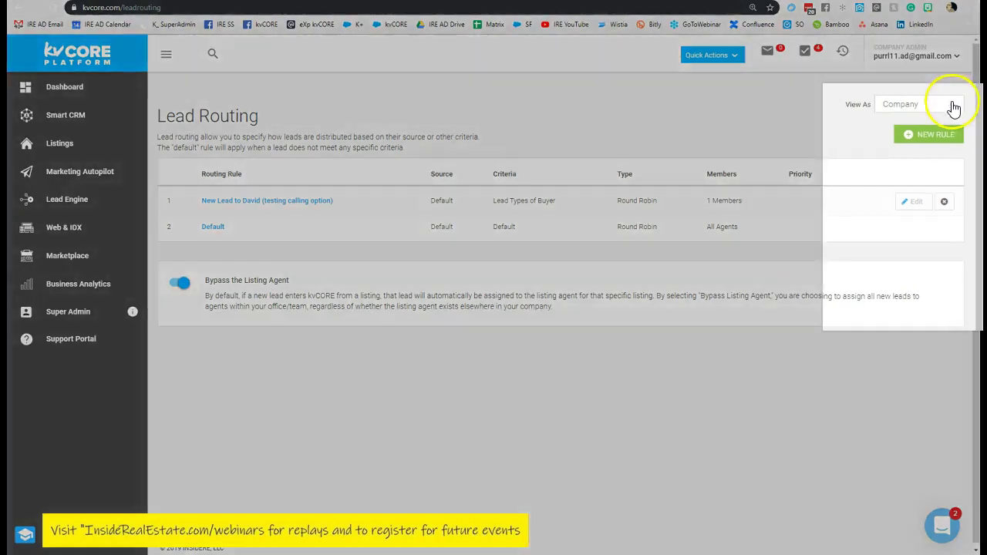
left_click(952, 106)
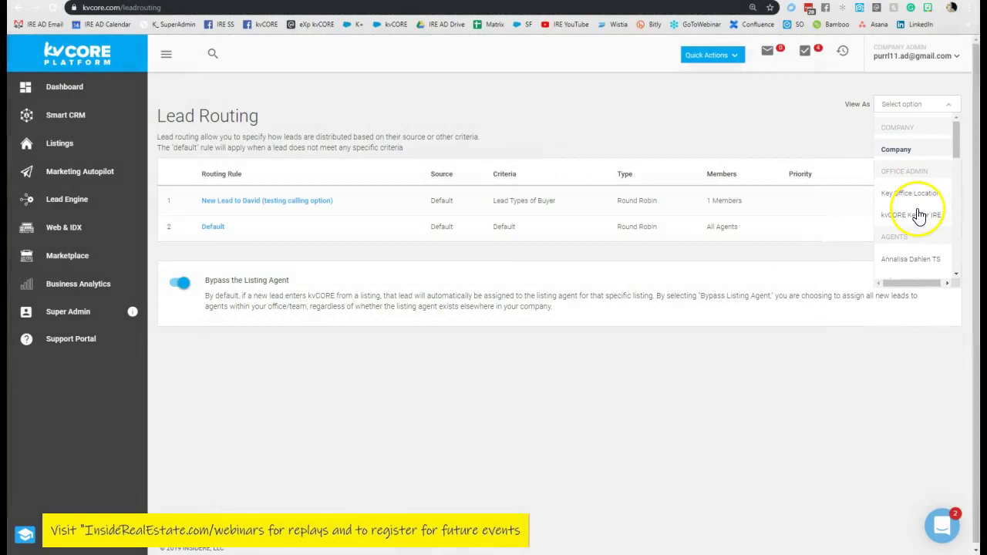
mouse_move(955, 147)
left_mouse_down()
mouse_move(956, 225)
mouse_move(957, 145)
left_mouse_up()
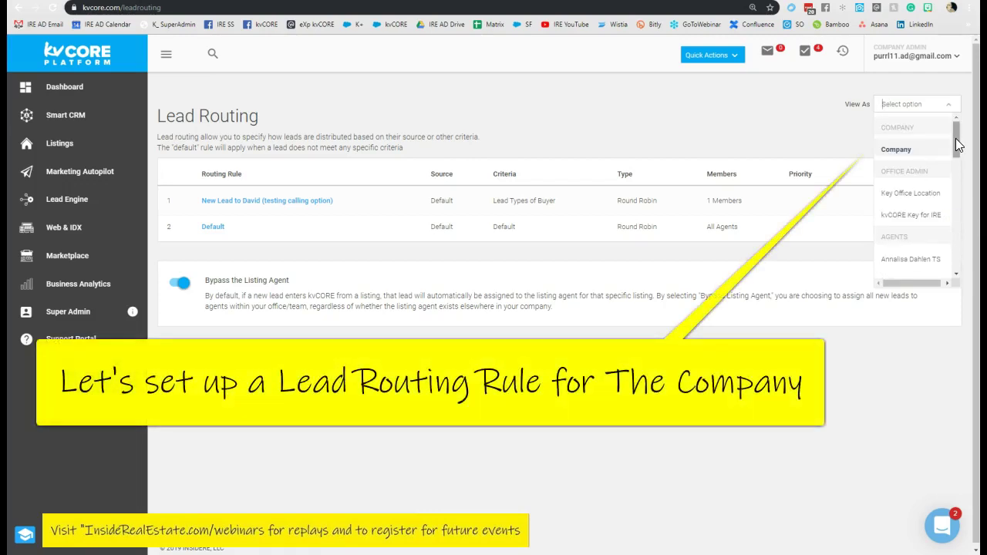
left_click(906, 157)
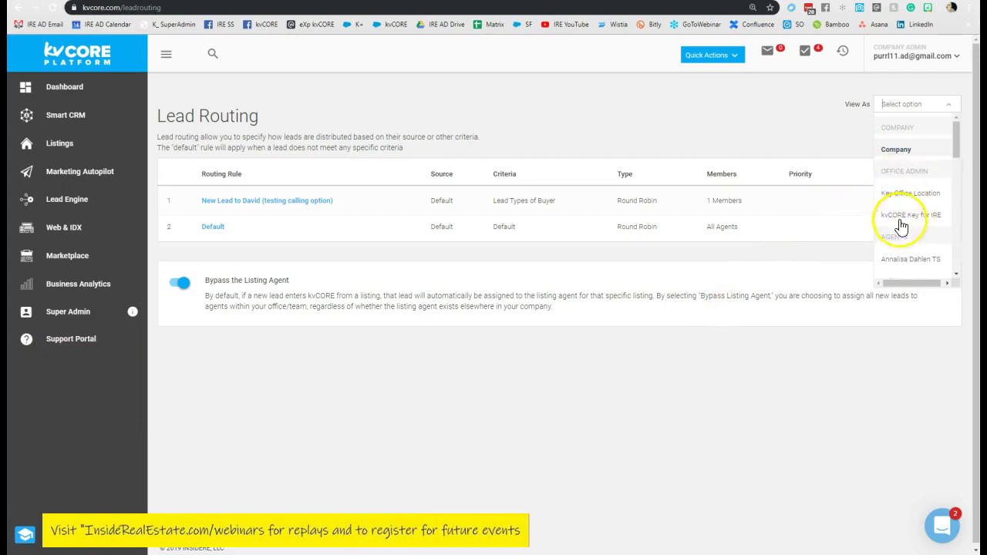
left_click(901, 149)
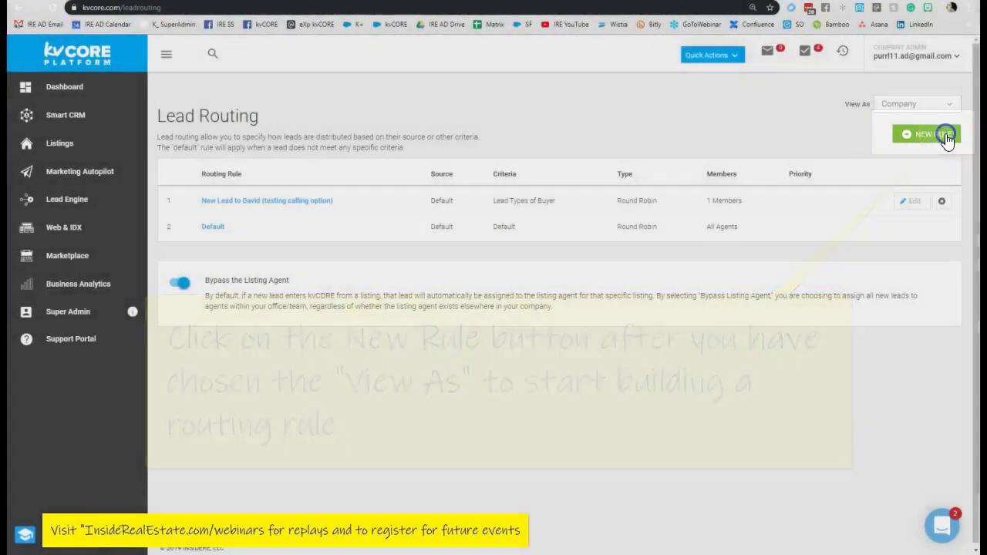
Step: Start a new routing rule with its Source set to Office Website
left_click(946, 136)
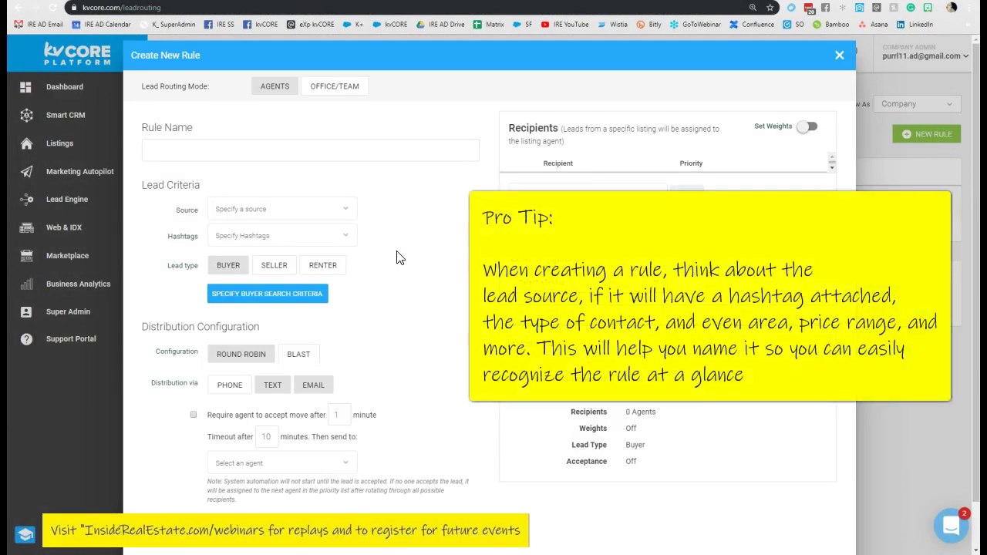
left_click(328, 211)
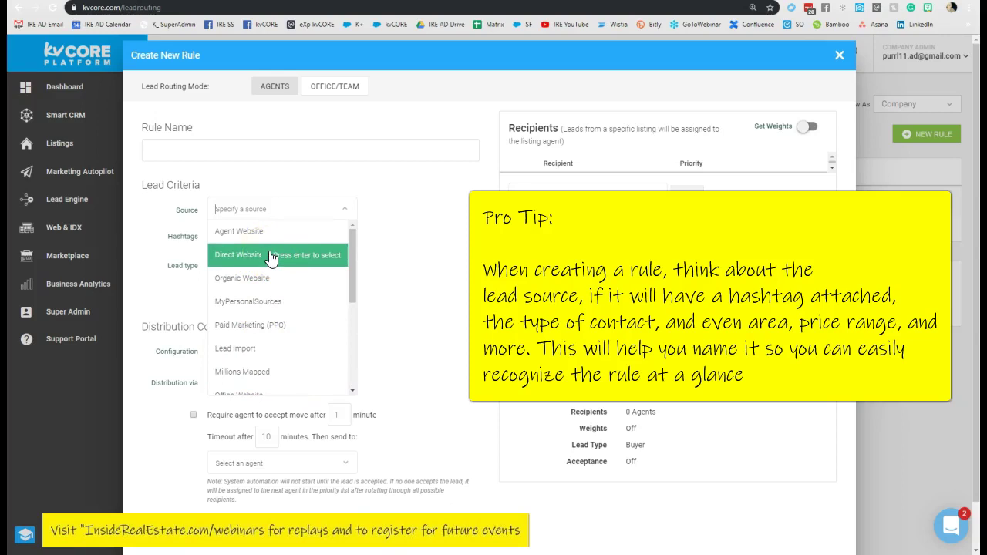
left_click(424, 151)
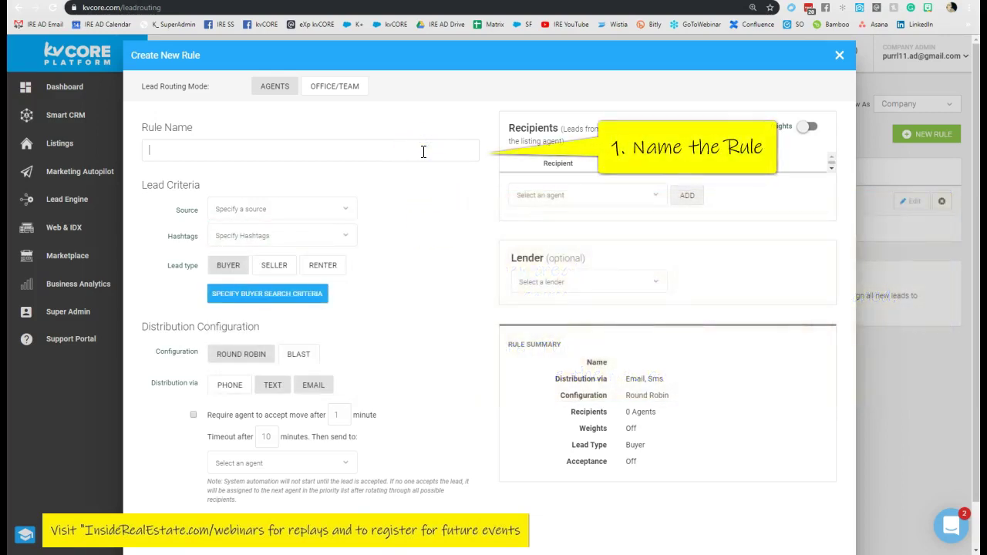
left_click(303, 207)
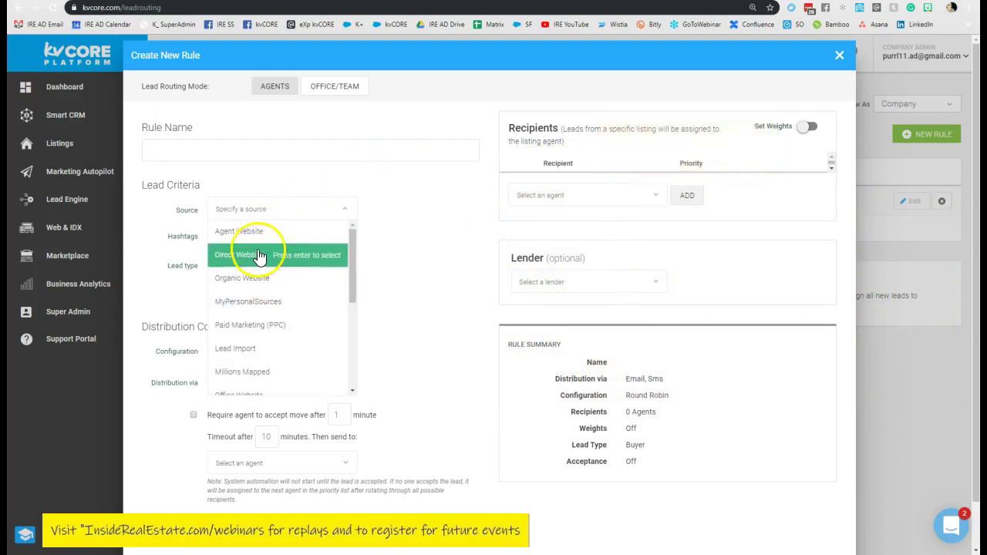
scroll(266, 332, "down", 2)
left_click(267, 339)
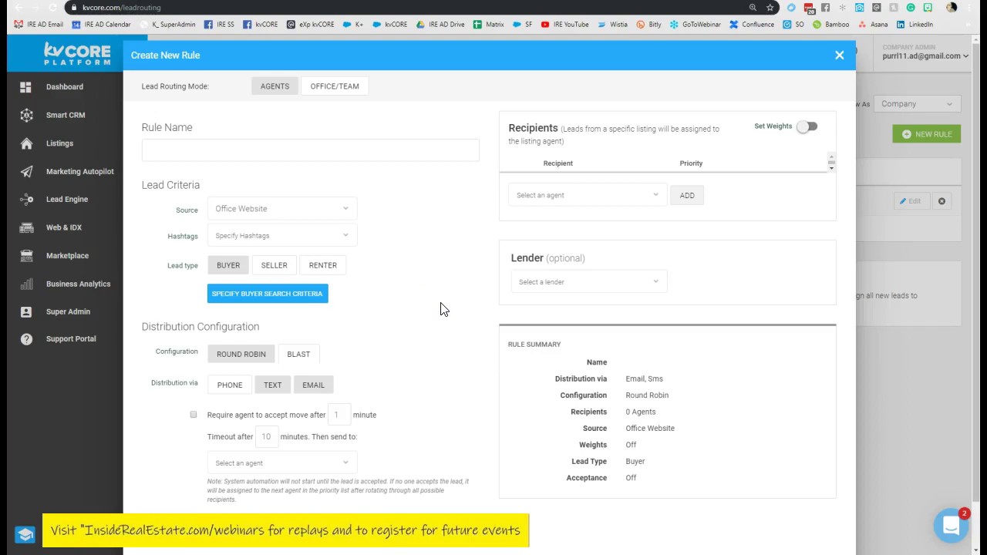
Step: Name the rule 'Routing for Office Website of Warwick Buyers'
left_click(407, 157)
type("Routing for Office Website out of Wa")
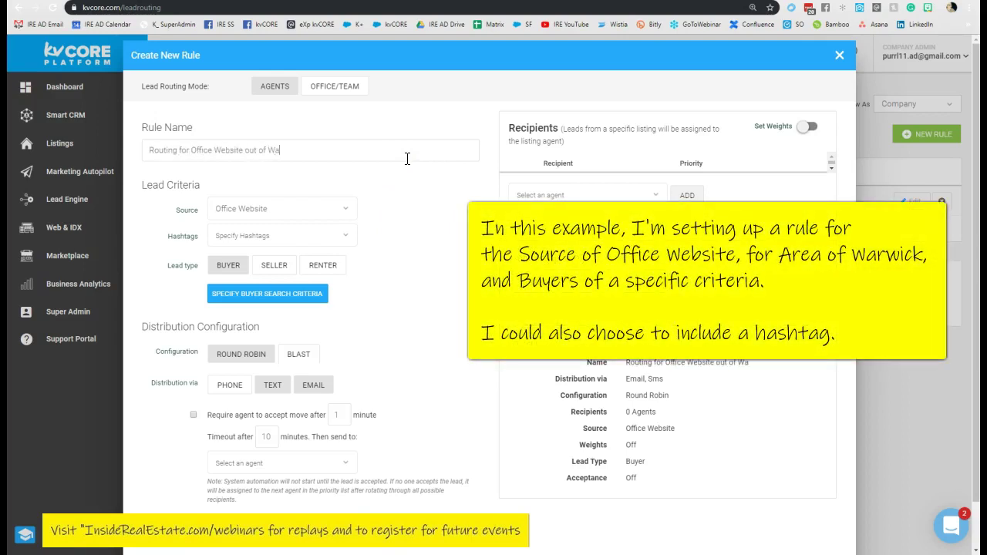
type("rwick G")
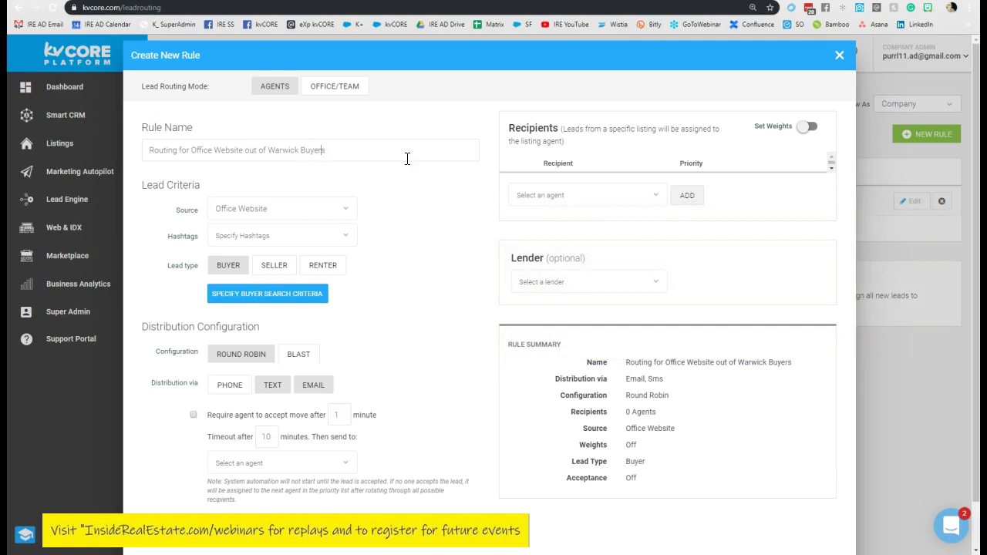
key("BackSpace")
key("BackSpace")
key("BackSpace")
key("BackSpace")
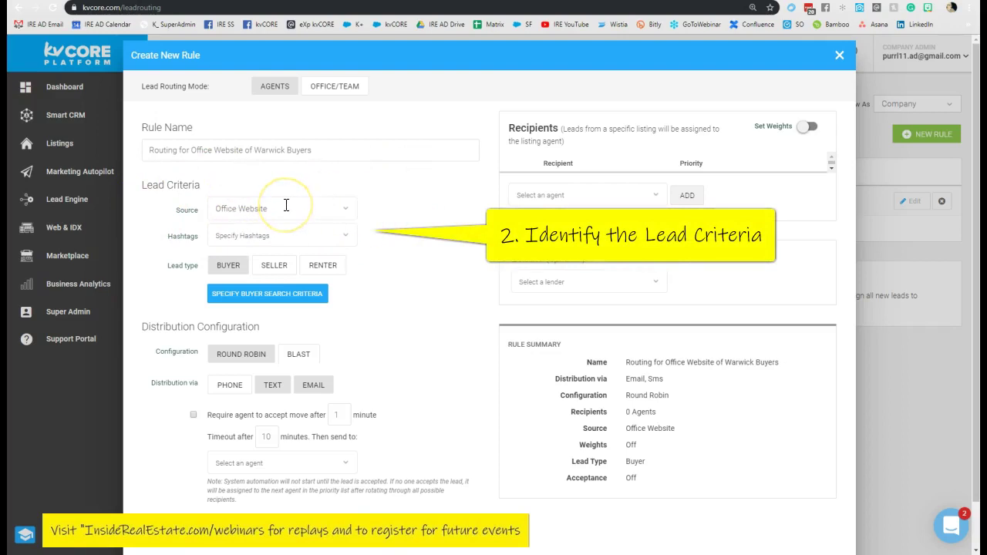
Step: Leave the hashtag empty and keep Buyer as the lead type
left_click(311, 235)
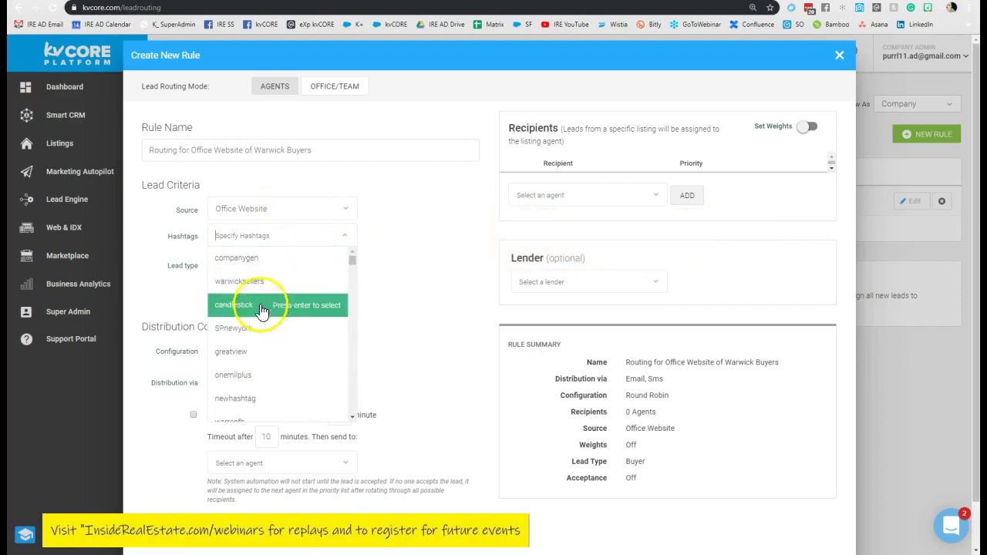
scroll(260, 391, "down", 1)
scroll(261, 392, "down", 2)
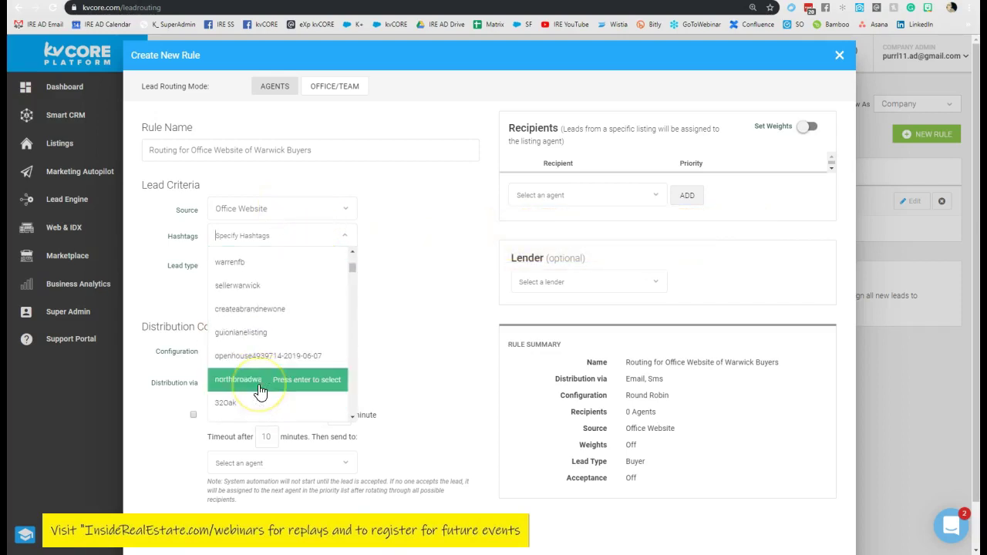
left_click(423, 337)
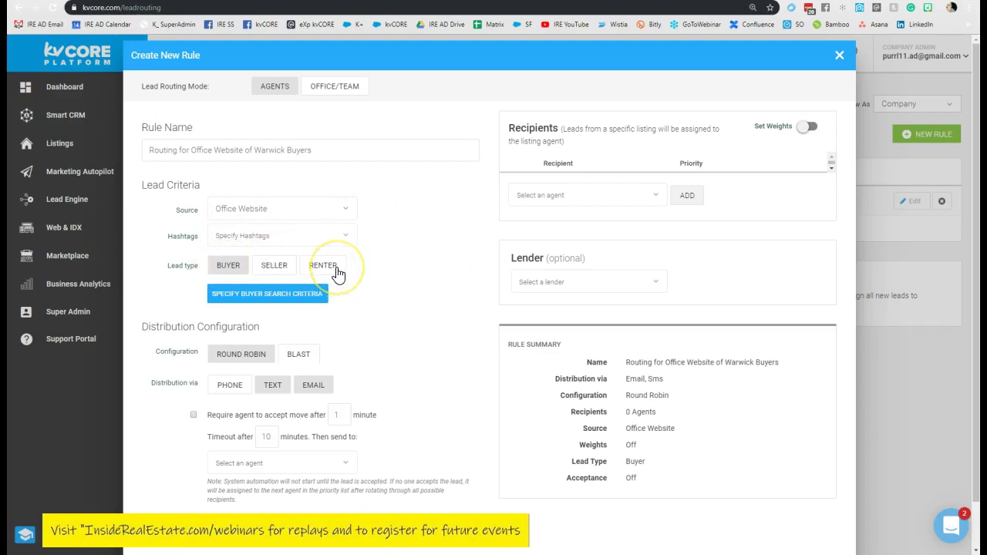
left_click(228, 267)
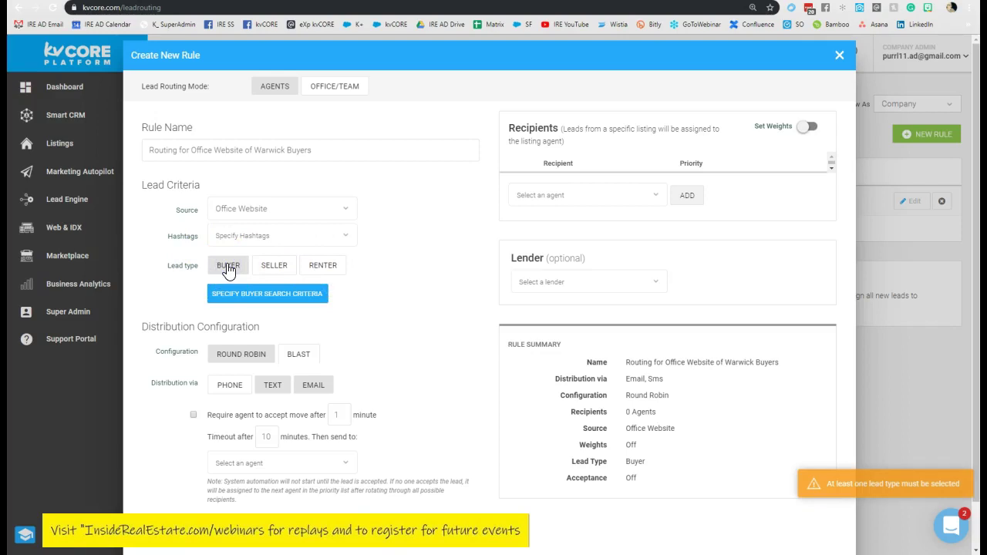
left_click(228, 267)
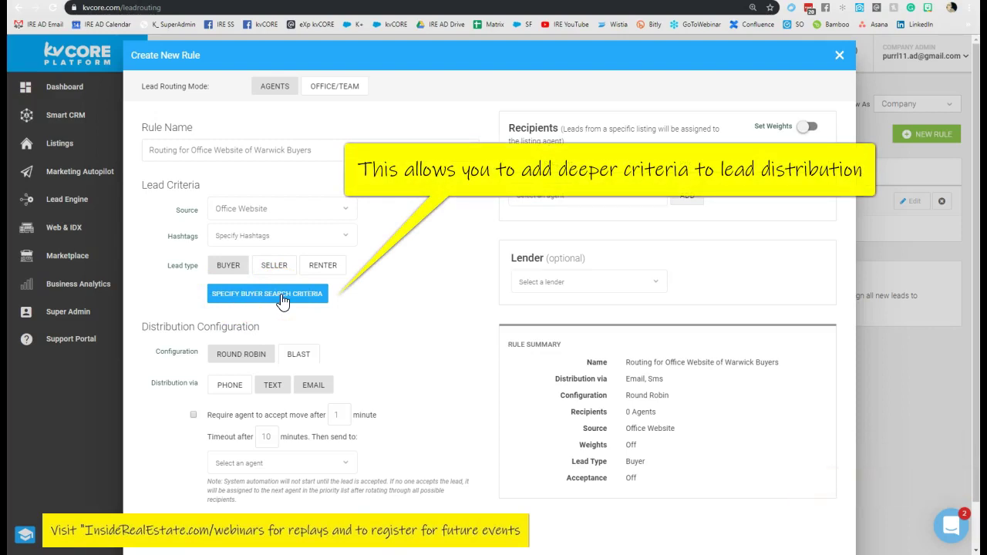
Step: Add Condos, Multi-Family and Single Family as buyer property types
left_click(283, 301)
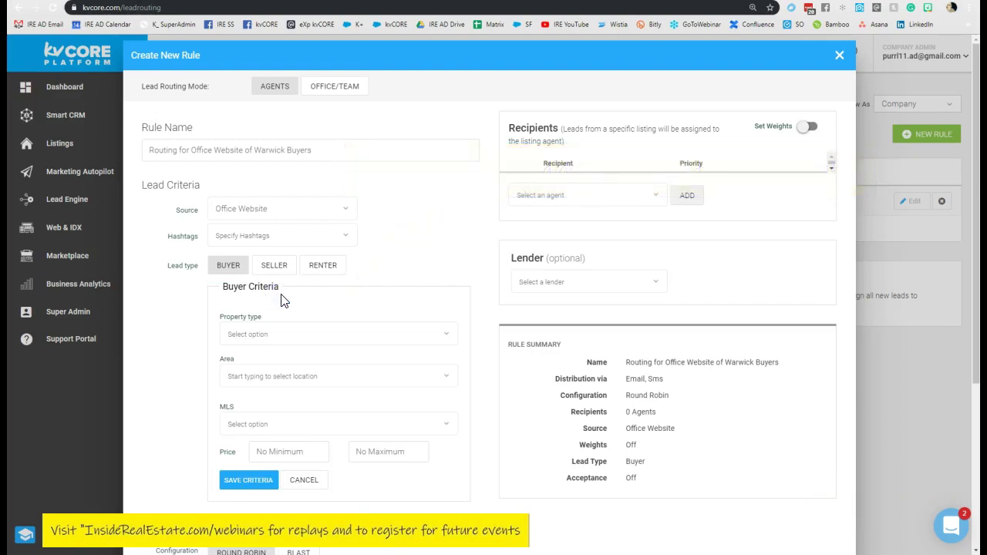
left_click(282, 334)
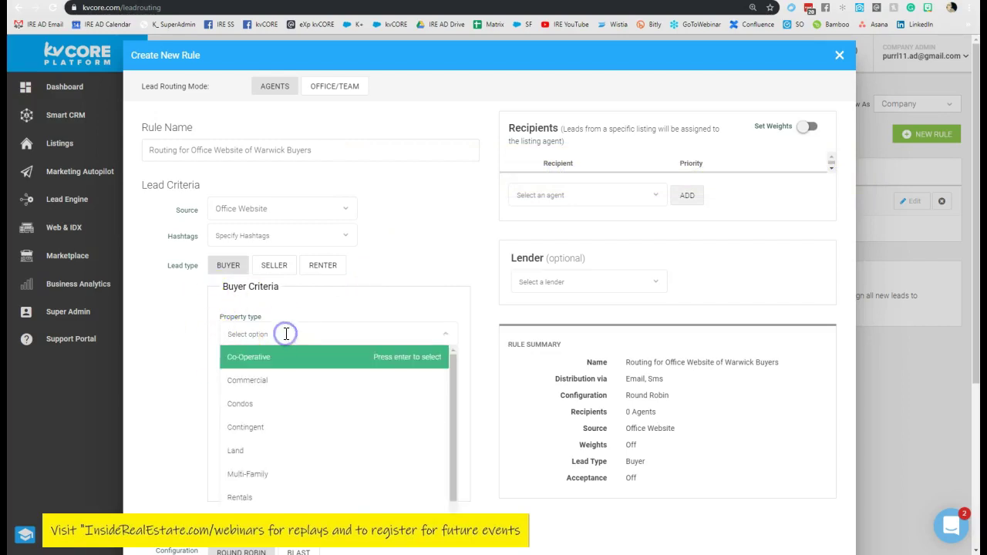
left_click(288, 406)
left_click(316, 337)
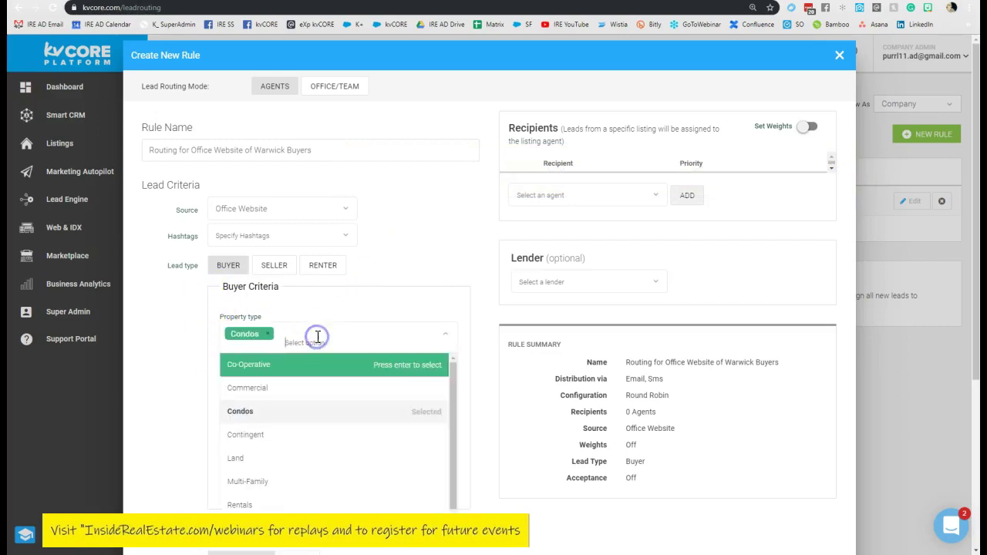
left_click(306, 486)
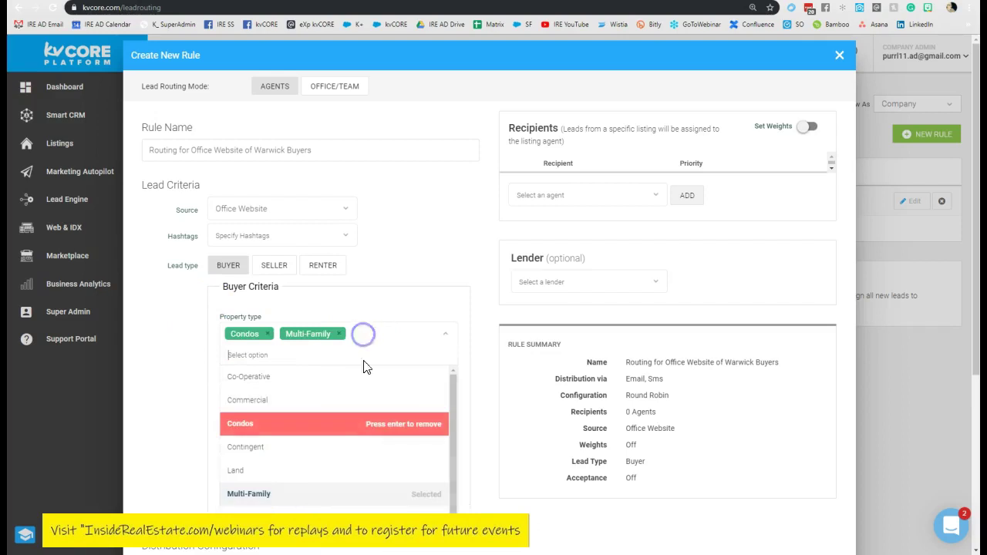
scroll(362, 415, "down", 1)
scroll(362, 424, "down", 1)
scroll(342, 404, "up", 1)
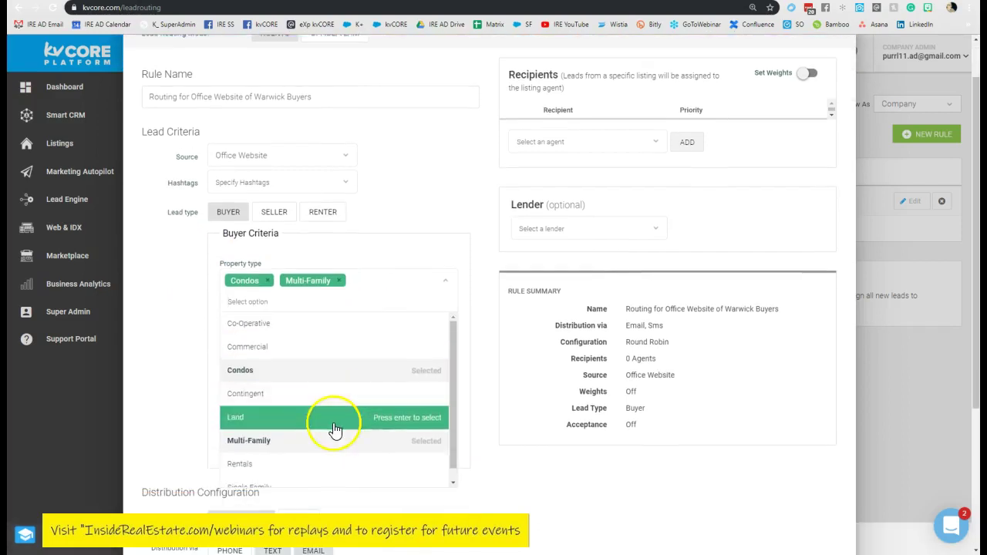
left_click(333, 486)
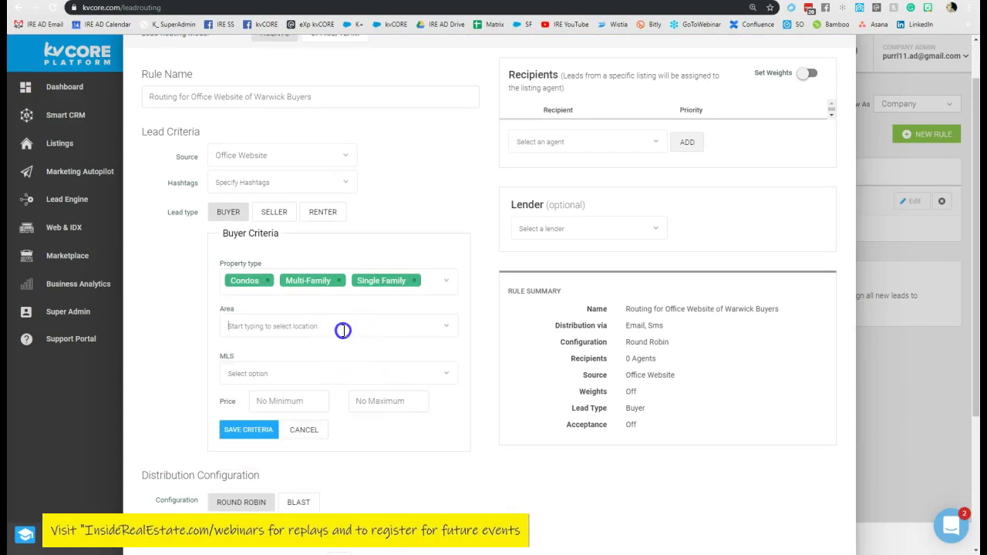
Step: Set the buyer area to Warwick Town and the MLS to Hudson Gateway
type("warwick")
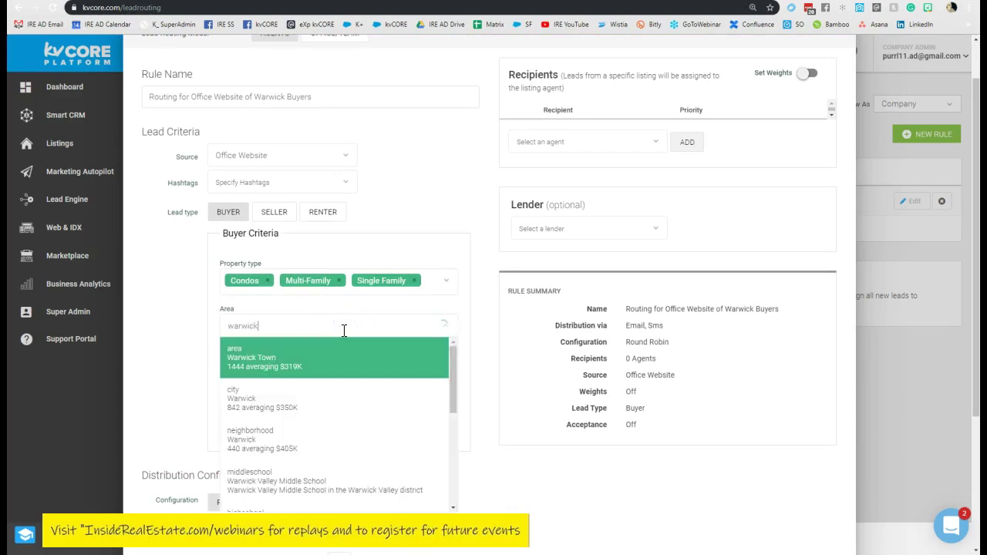
left_click(346, 341)
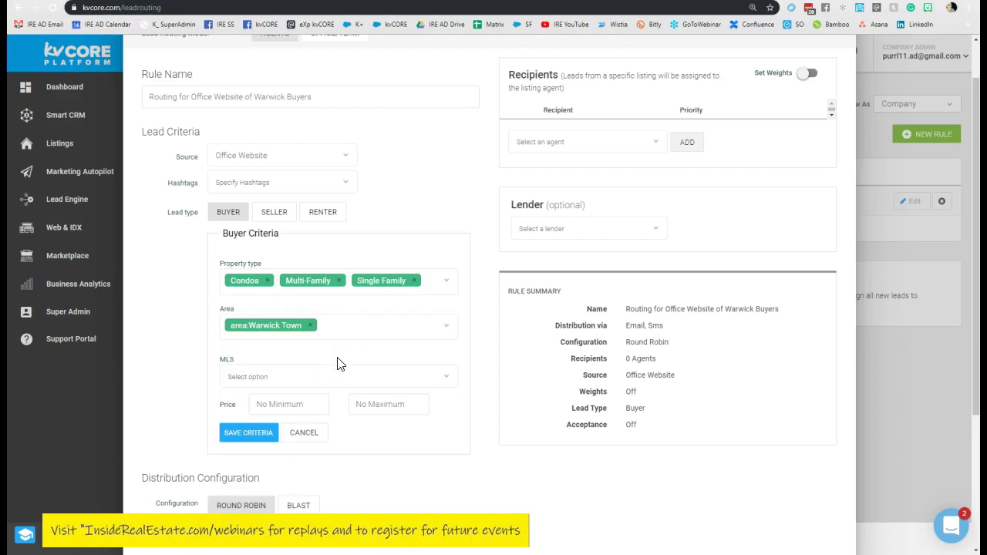
left_click(308, 376)
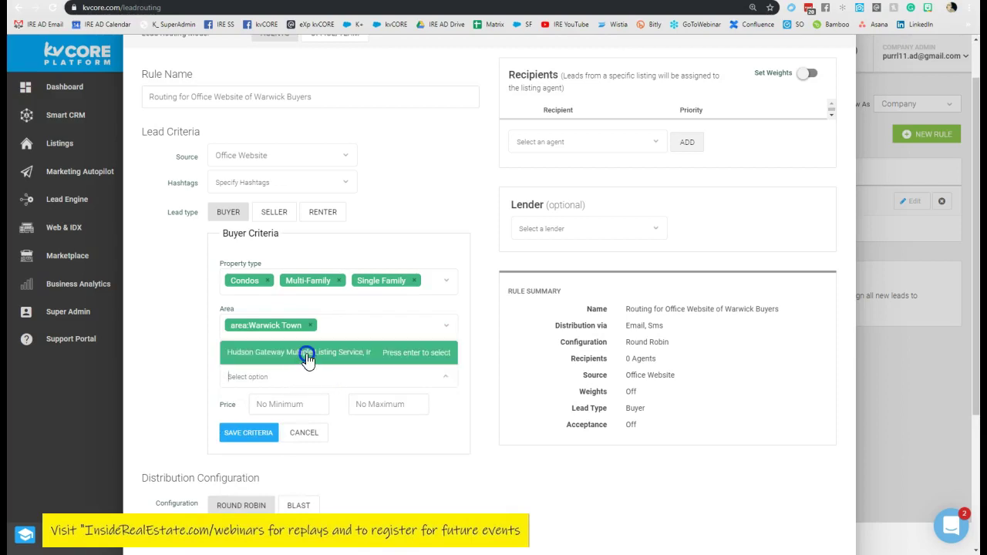
left_click(307, 355)
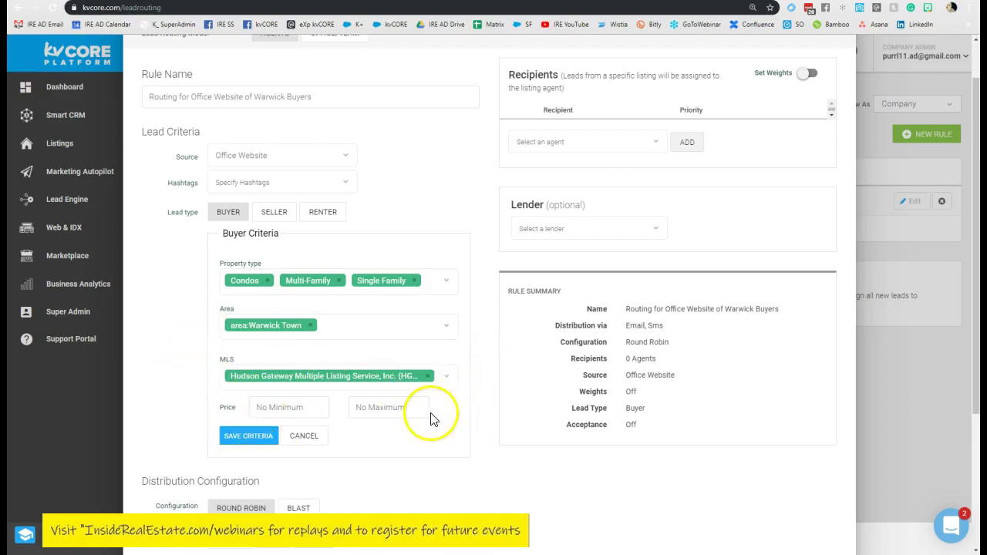
Step: Add and remove a test Commercial type and Warwick neighborhood, leaving criteria unchanged
left_click(430, 284)
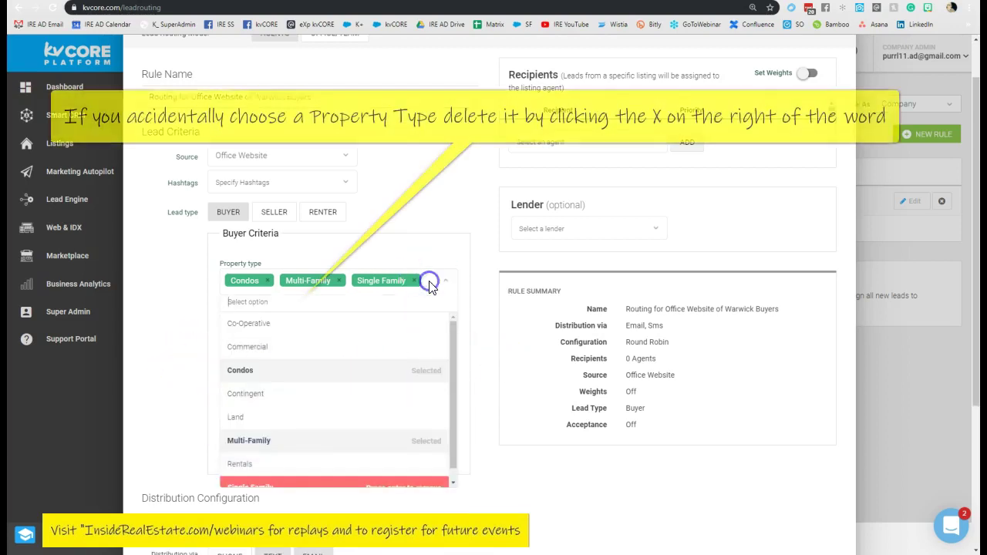
left_click(331, 347)
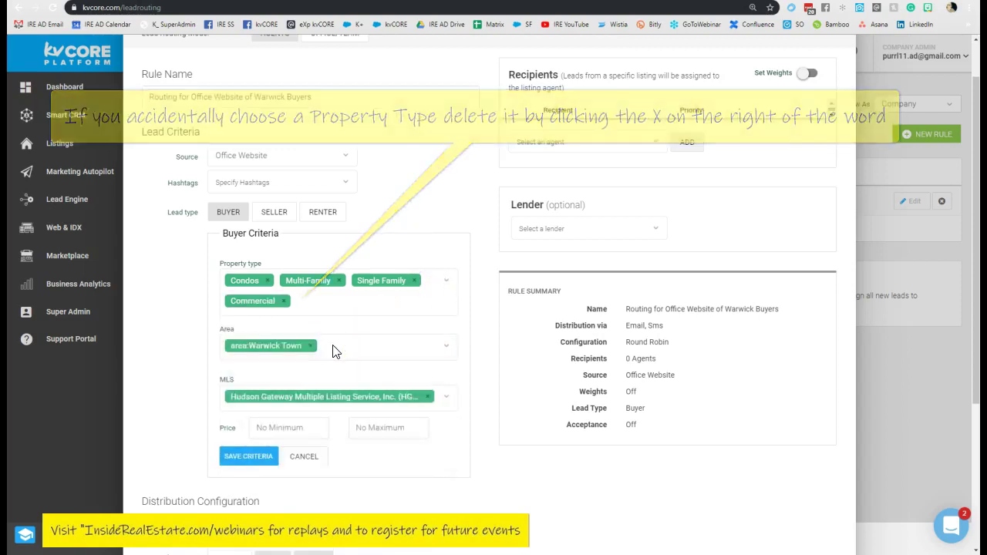
left_click(285, 302)
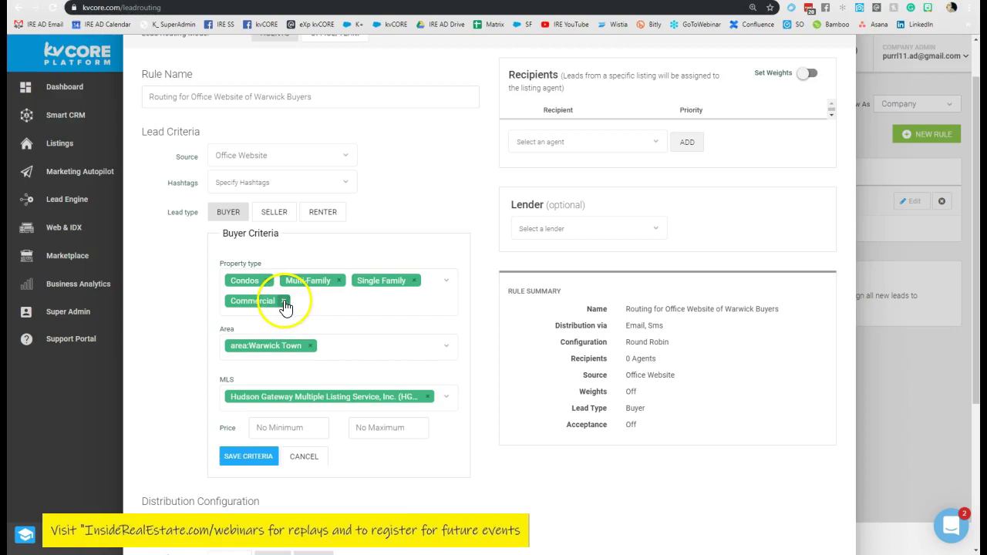
left_click(284, 302)
left_click(342, 331)
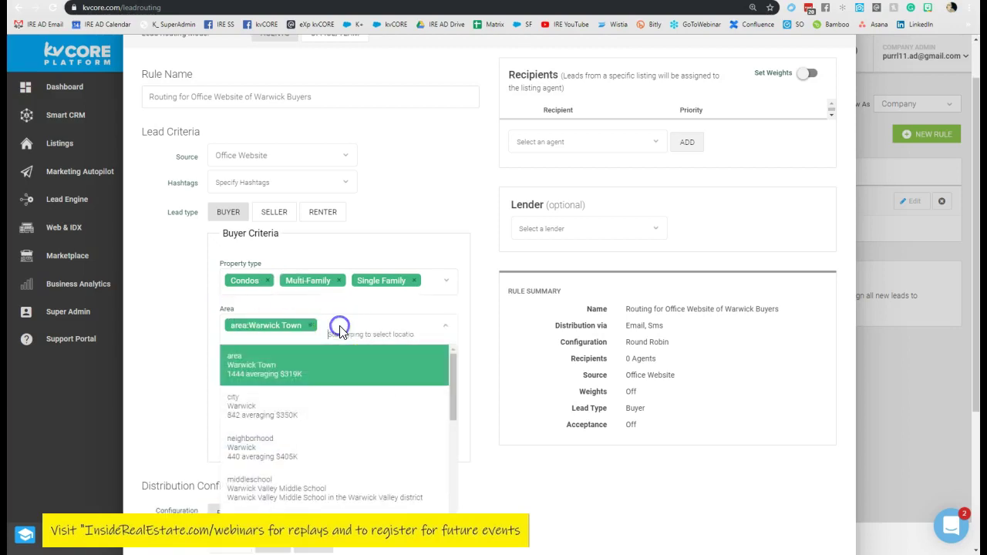
left_click(340, 450)
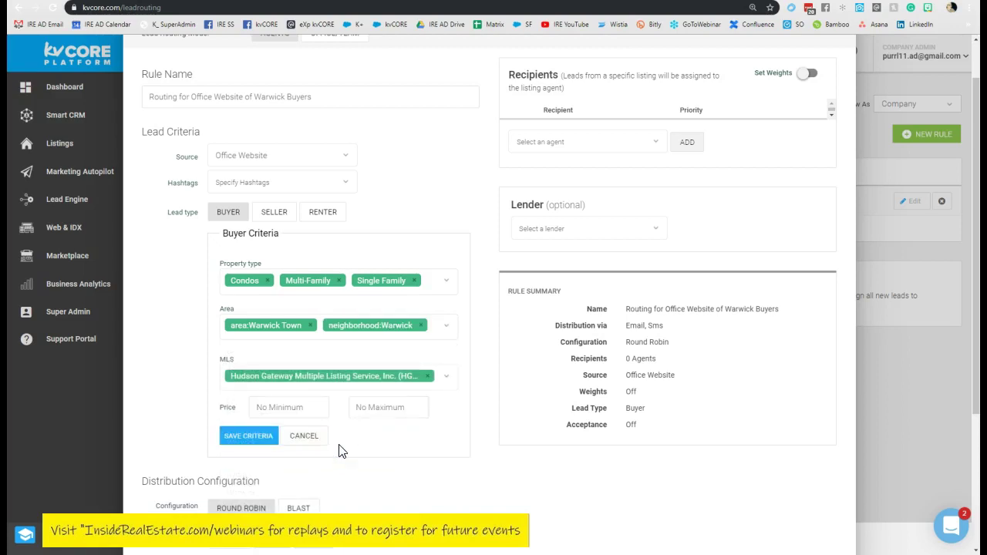
left_click(421, 325)
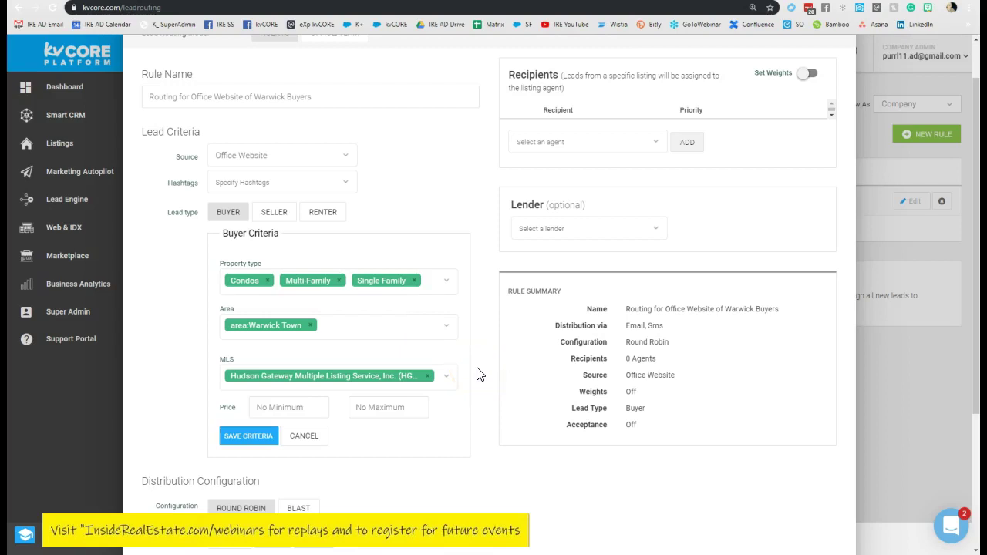
left_click(430, 458)
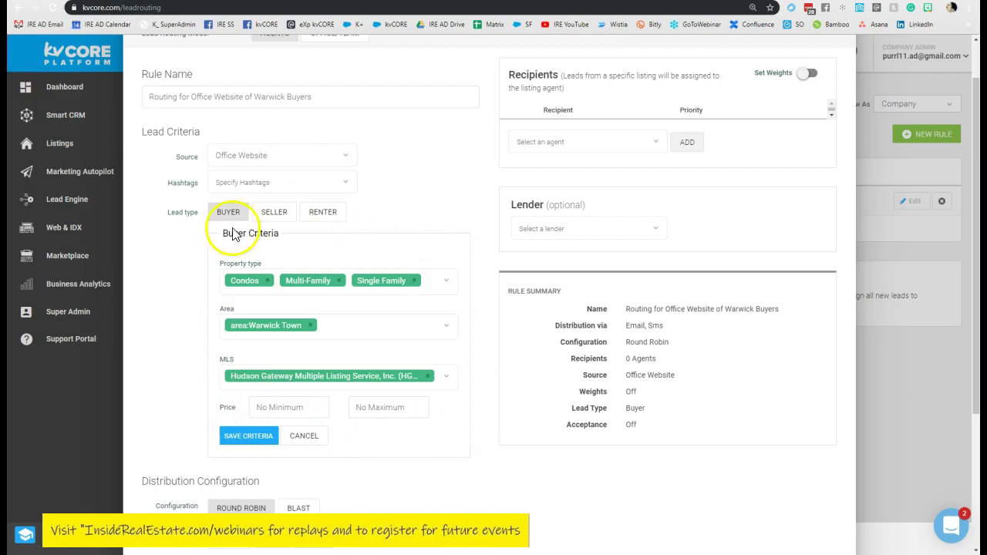
Step: Save the buyer criteria into the rule summary
left_click(247, 438)
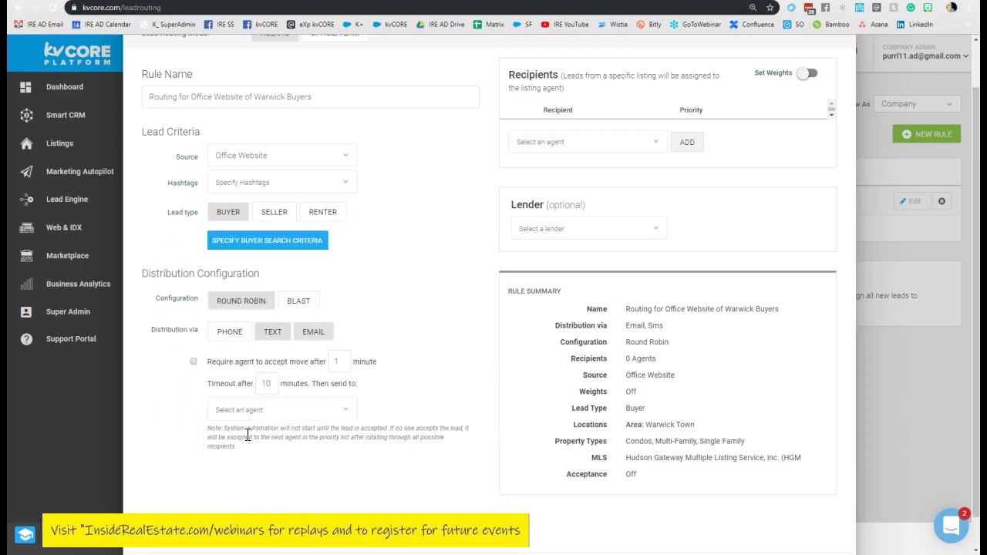
left_click_drag(141, 273, 263, 277)
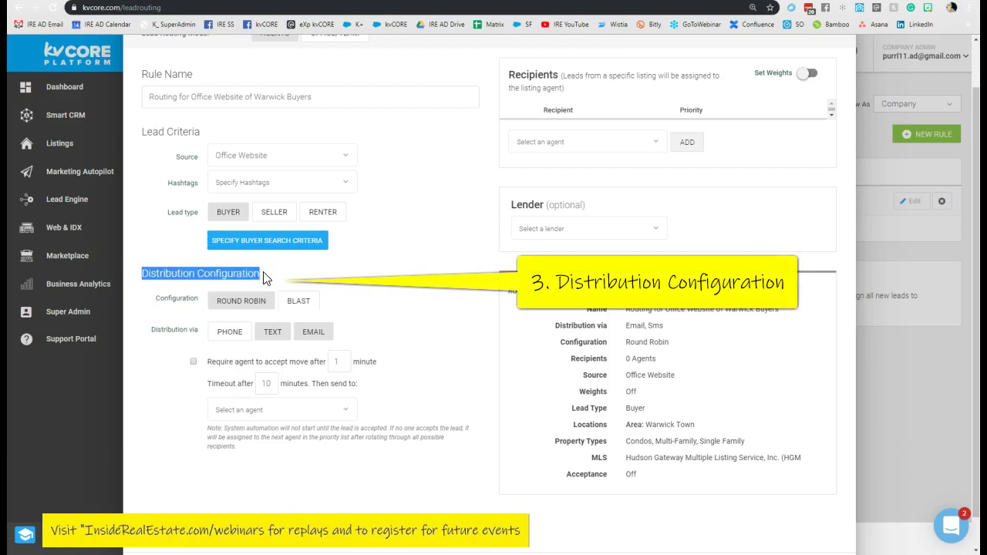
left_click(166, 302)
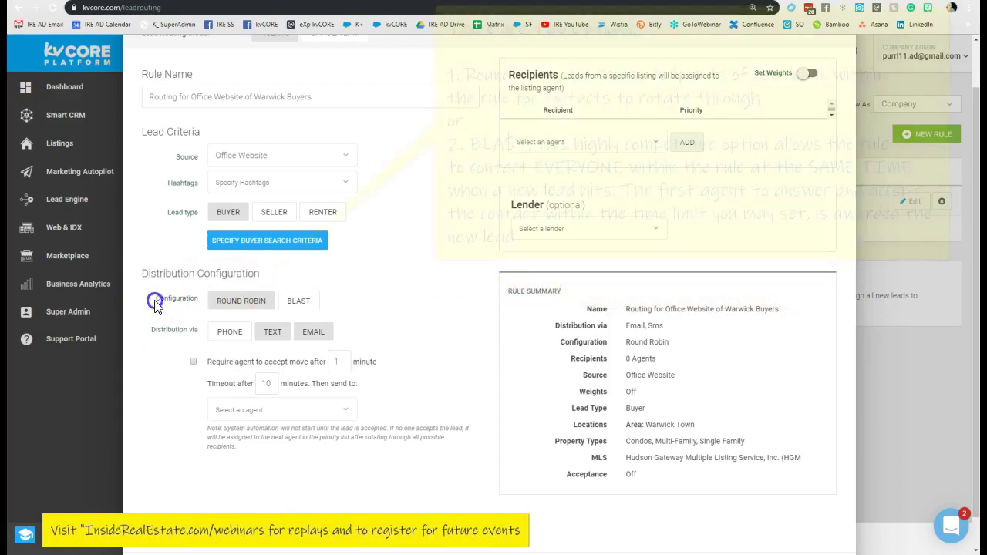
left_click_drag(156, 304, 205, 300)
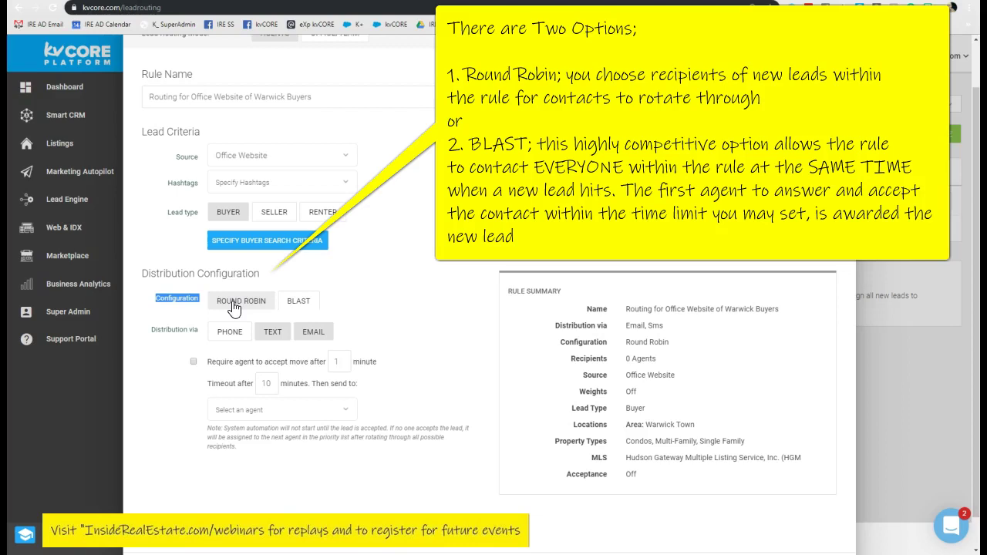
Step: Set distribution to Round Robin instead of Blast and require agent acceptance
left_click(297, 301)
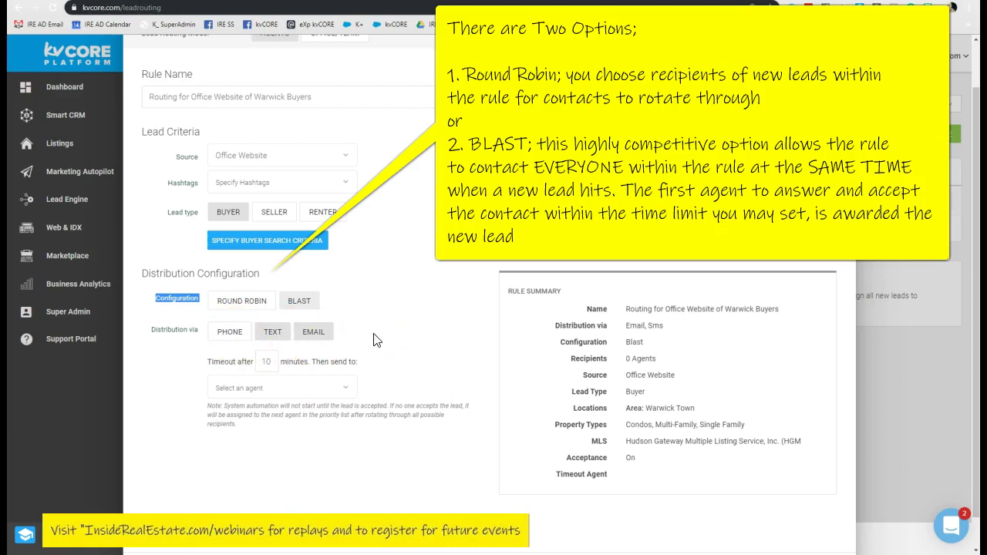
left_click(248, 308)
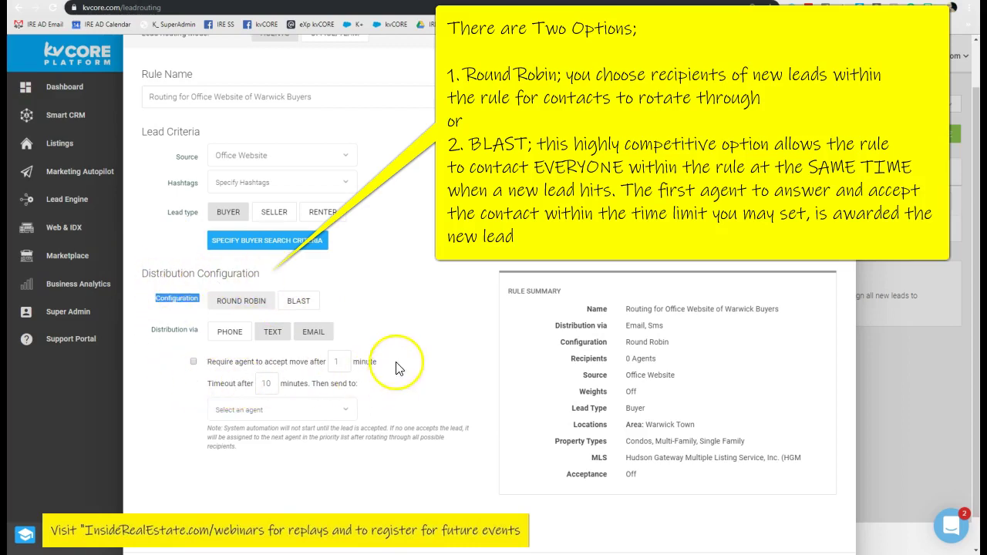
left_click(193, 361)
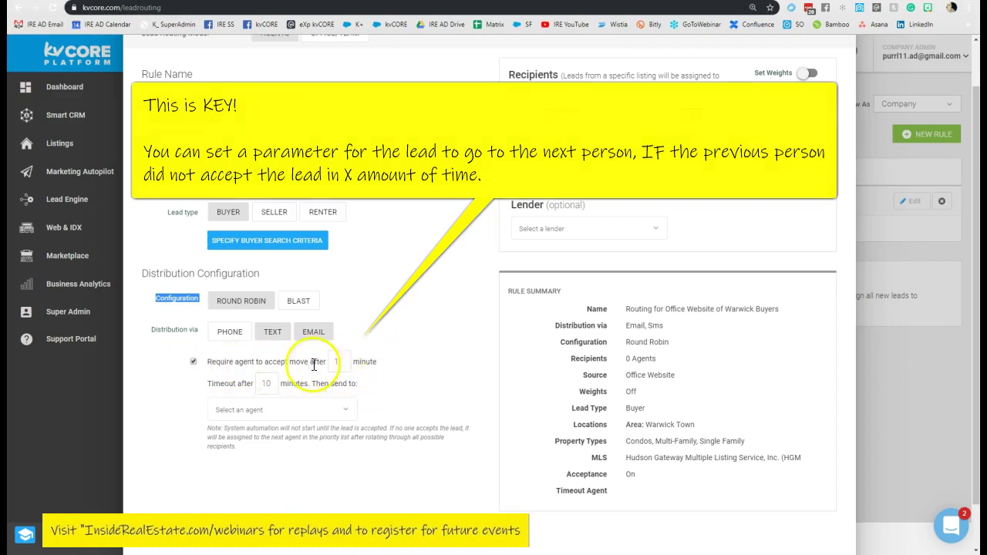
Step: Choose the backup agent who gets leads unaccepted after the 10-minute timeout
left_click(280, 409)
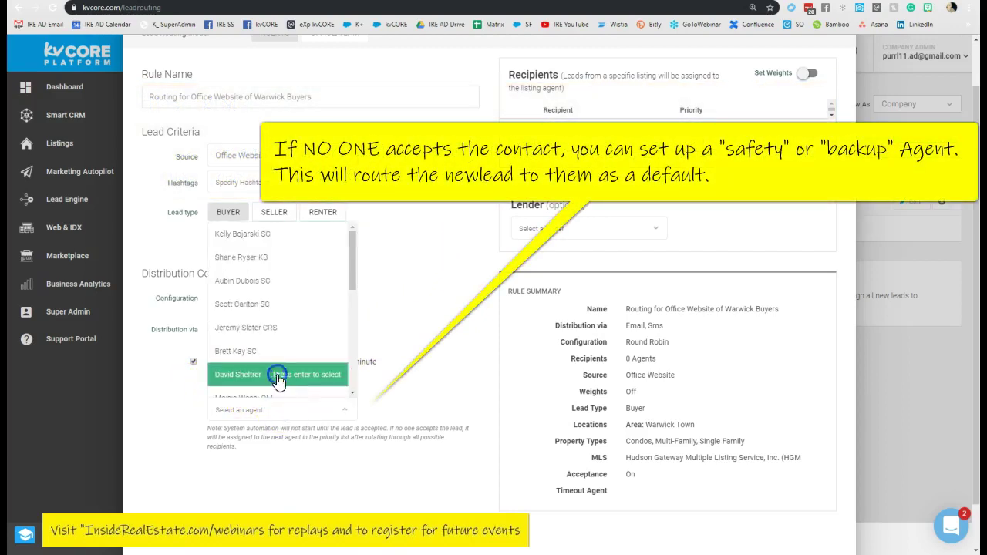
left_click(279, 376)
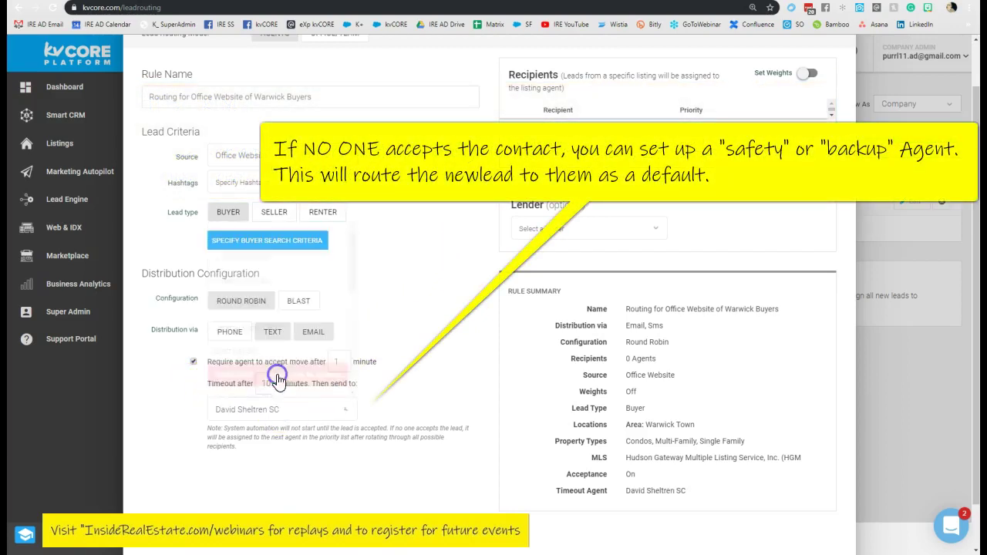
left_click(323, 458)
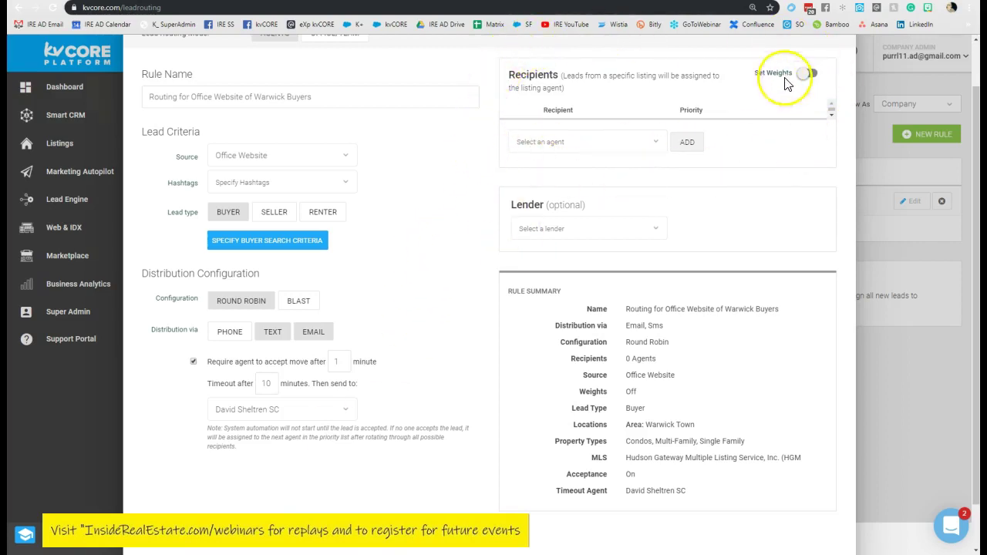
Step: Add three agents as the rule's lead recipients
left_click_drag(494, 73, 575, 90)
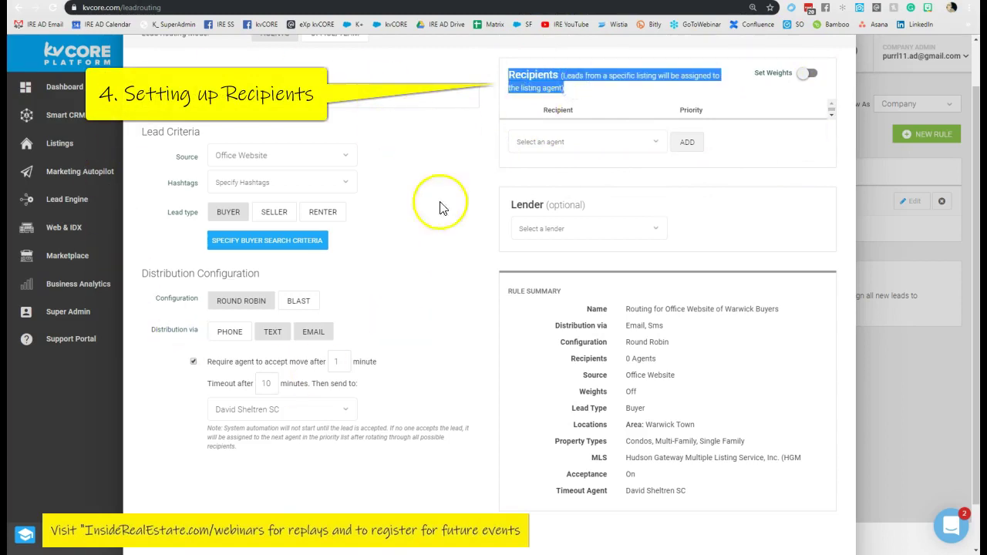
left_click(591, 143)
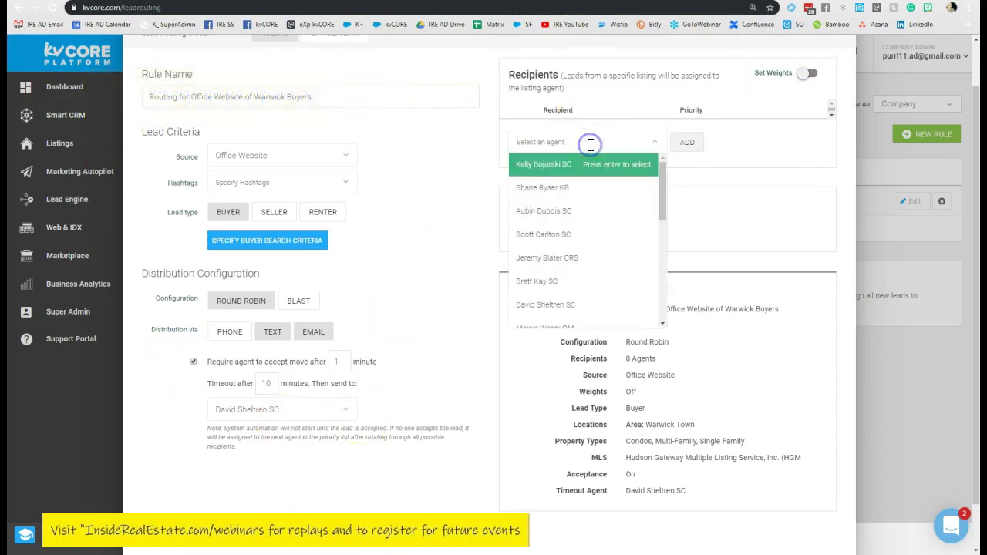
left_click(594, 164)
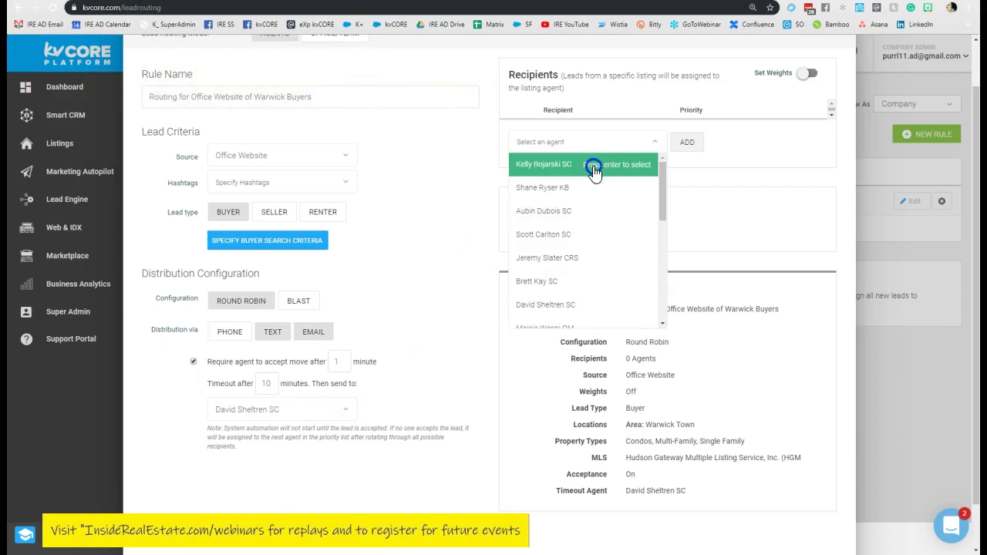
left_click(688, 152)
left_click(637, 169)
left_click(631, 233)
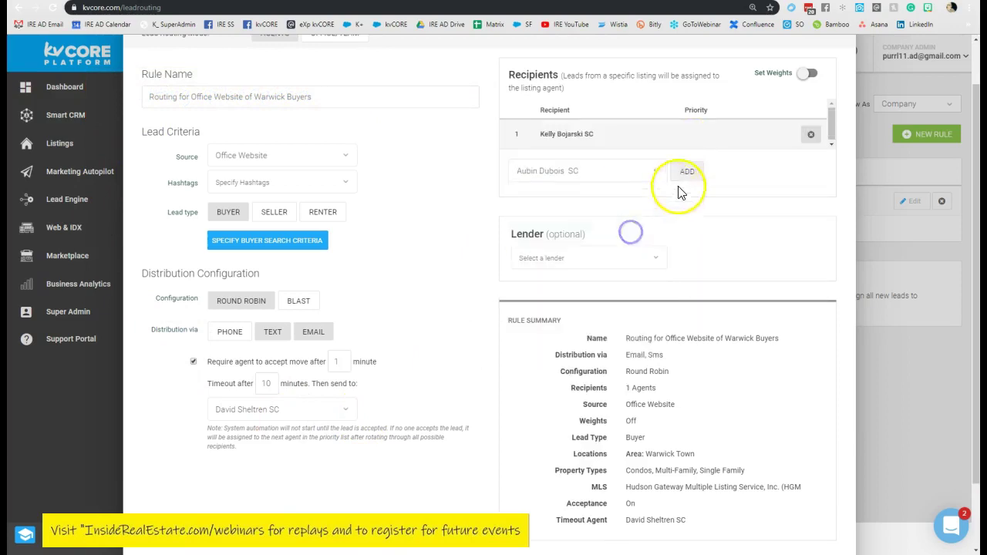
left_click(685, 177)
left_click(631, 203)
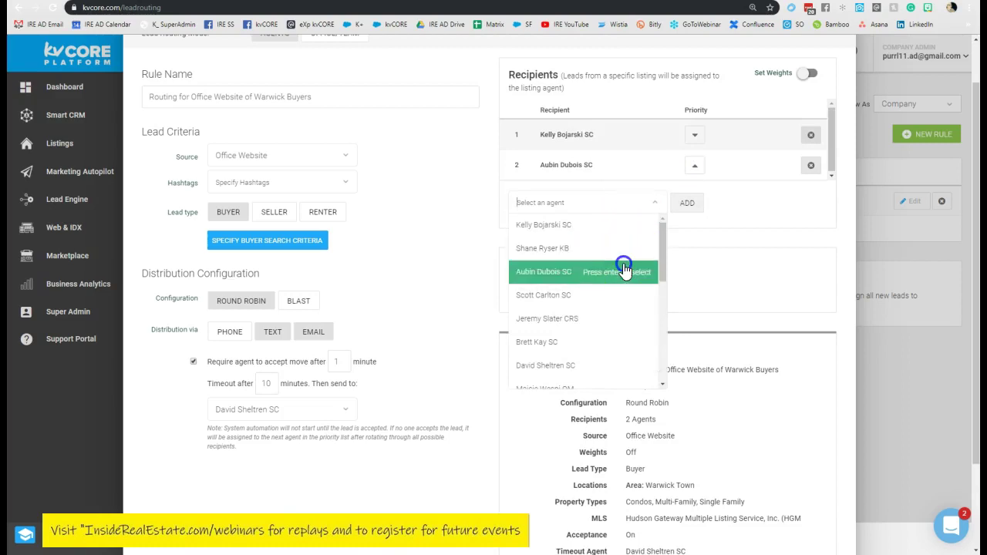
left_click(625, 270)
left_click(683, 203)
left_click(611, 204)
left_click(584, 247)
left_click(680, 204)
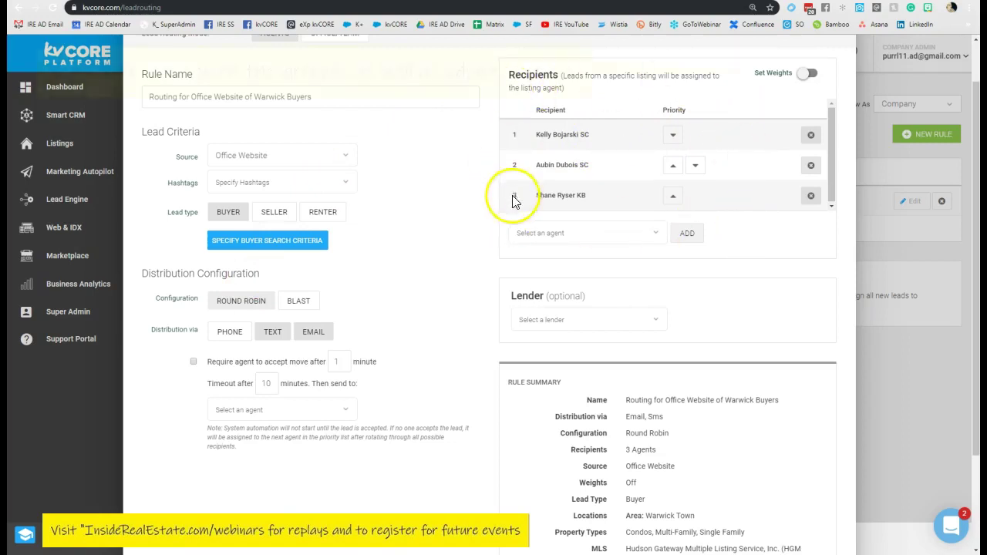
Step: Move the first agent down the priority order and back to first place
left_click(674, 136)
left_click(696, 165)
left_click(672, 196)
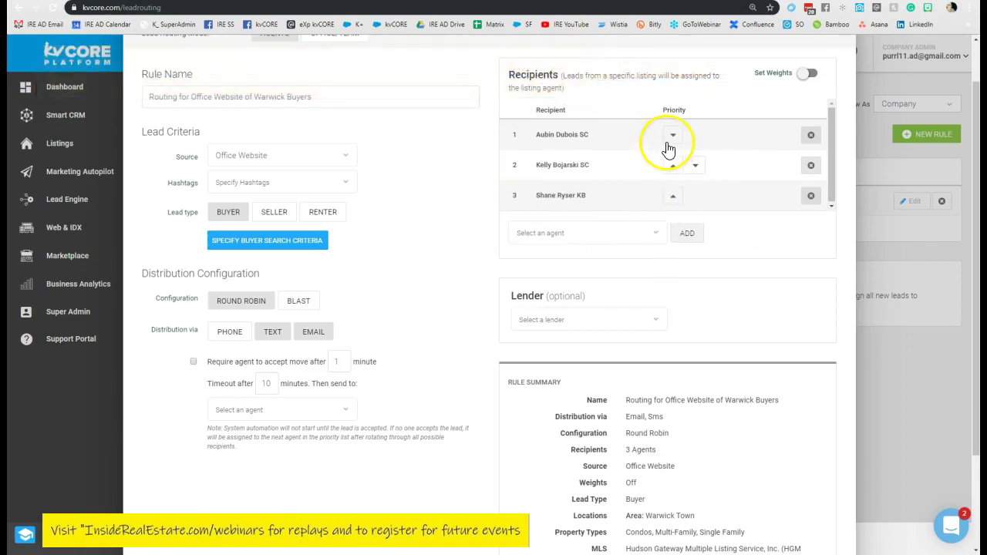
left_click(672, 164)
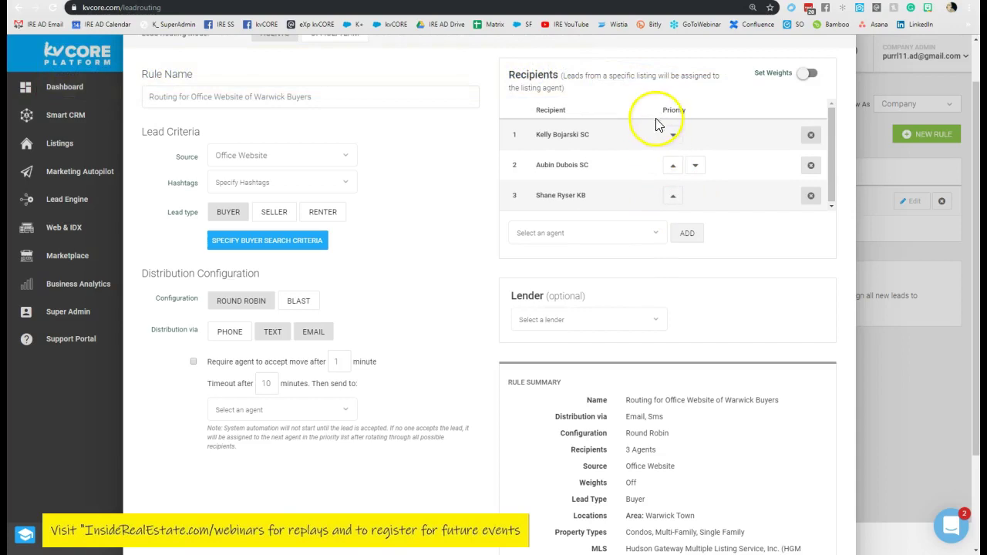
Step: Give the first agent a weight of 70, then switch weighting off for priority order
left_click(810, 74)
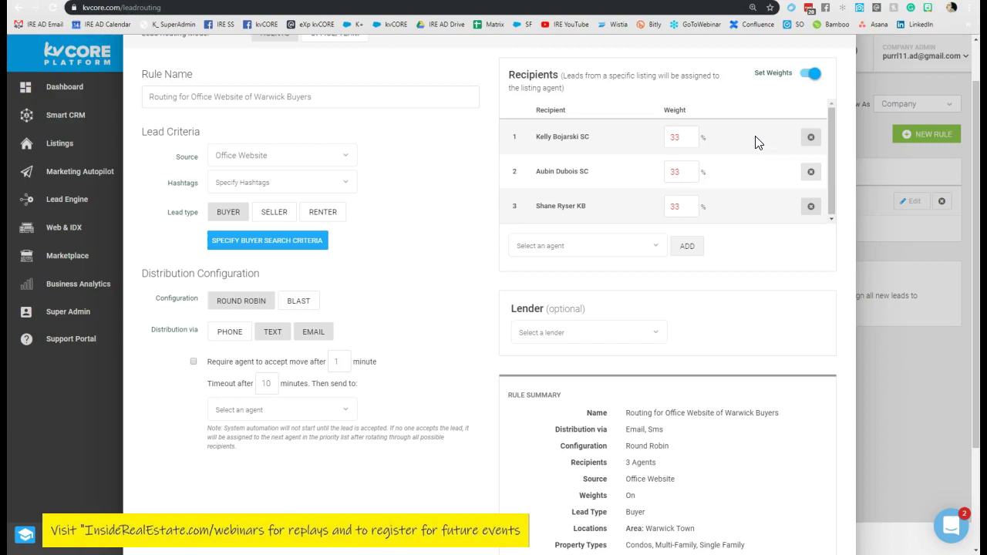
double_click(670, 138)
type("70")
left_click(754, 160)
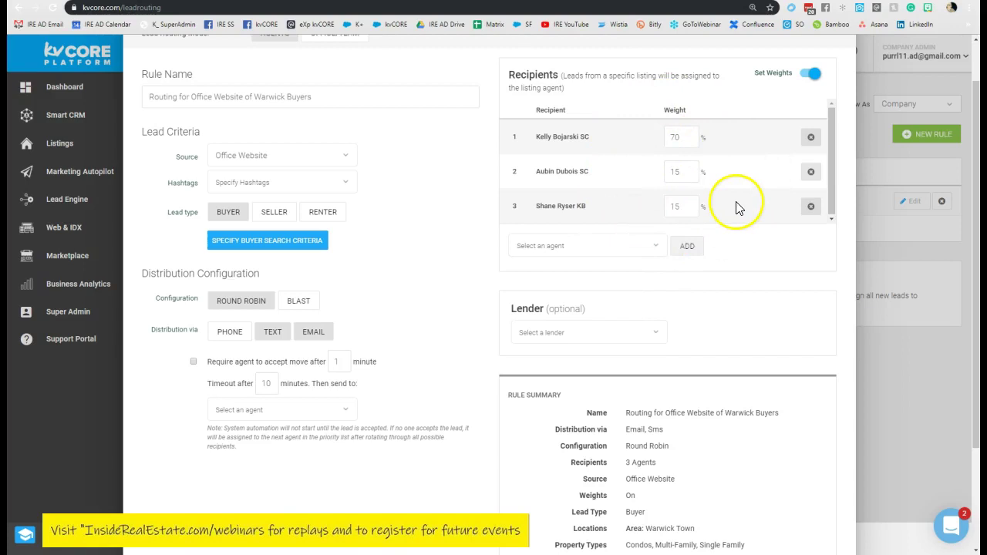
left_click(804, 74)
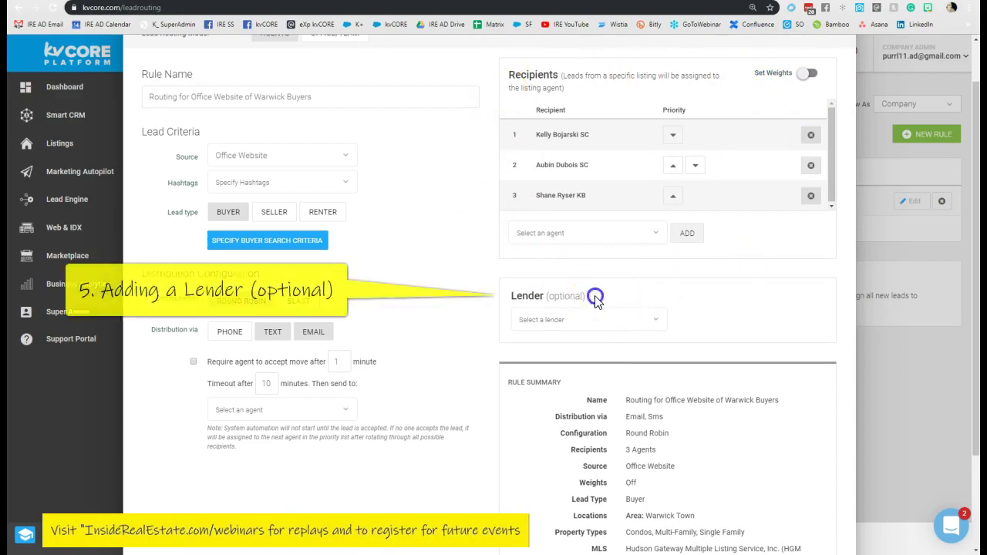
Step: Assign a lender in the optional Lender section and scroll to the rule summary
left_click_drag(646, 300, 507, 297)
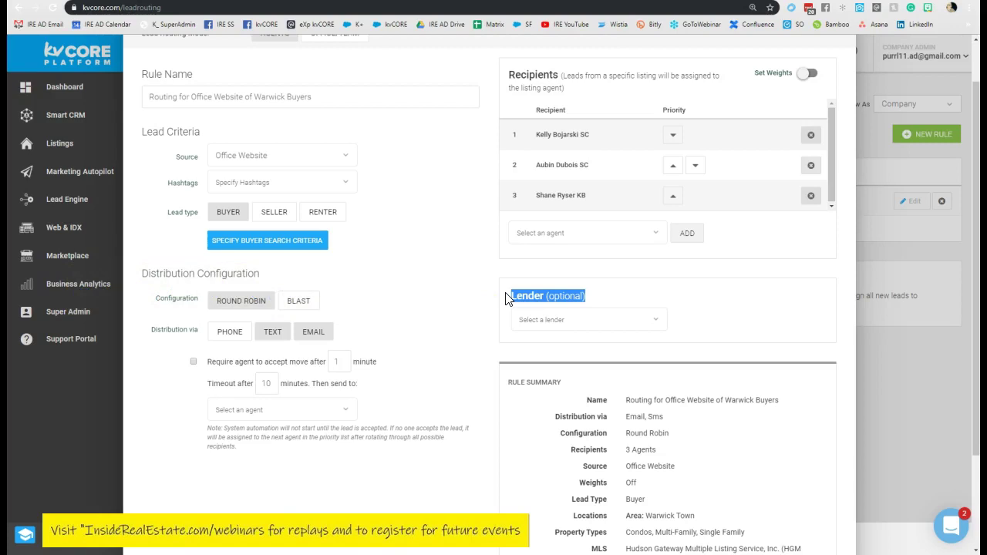
left_click(661, 319)
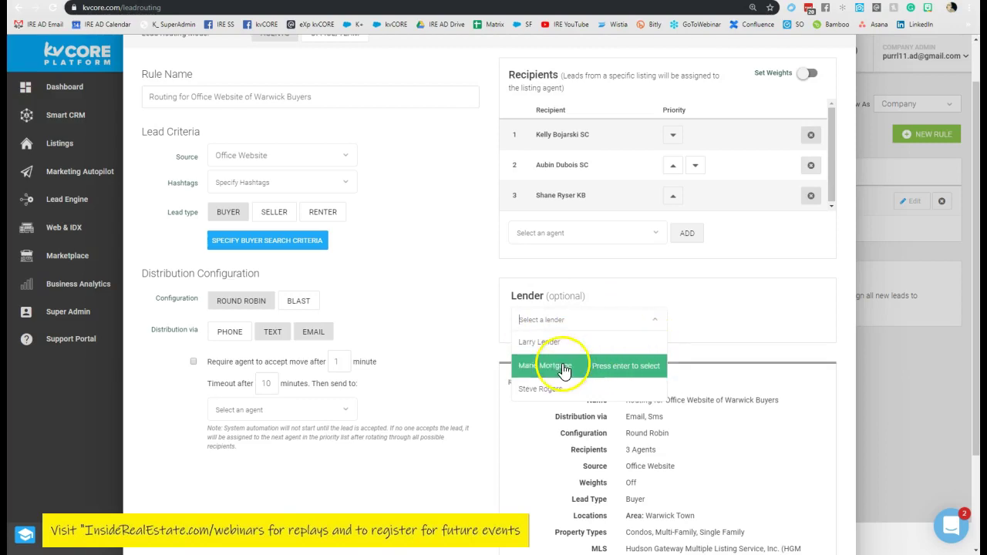
left_click(564, 388)
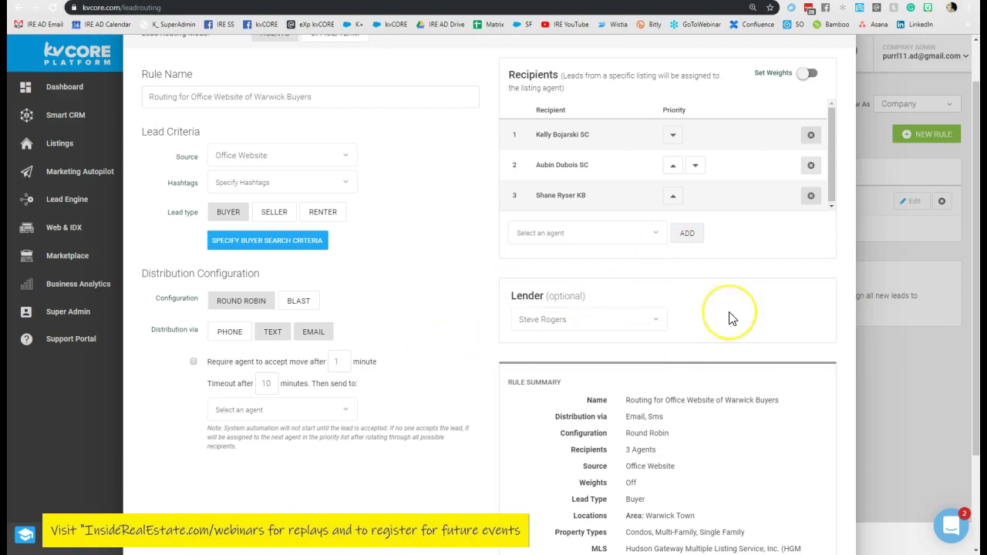
scroll(729, 318, "down", 2)
scroll(732, 319, "down", 1)
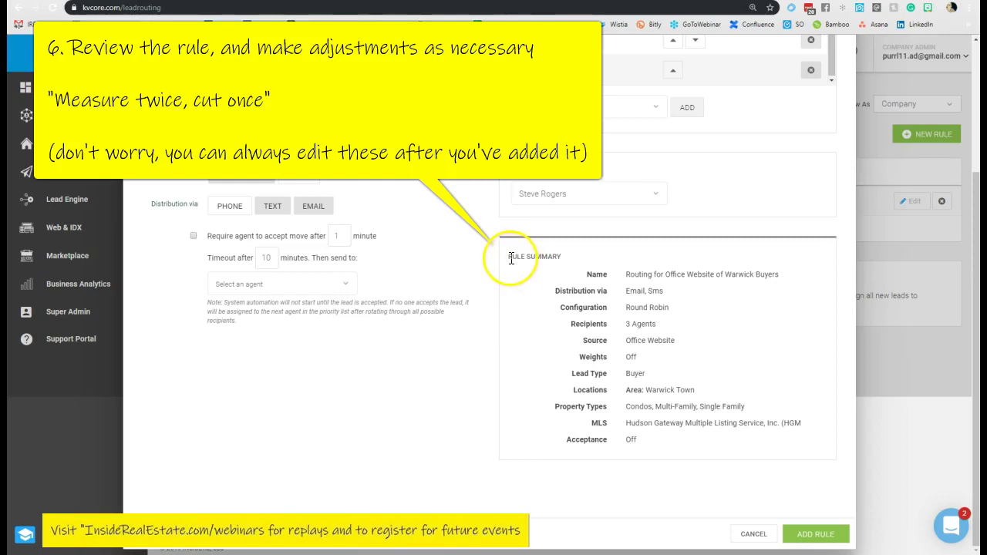
Step: Review the rule summary's heading, rule name and current distribution methods
left_click_drag(509, 257, 560, 259)
left_click(520, 347)
left_click_drag(626, 275, 771, 275)
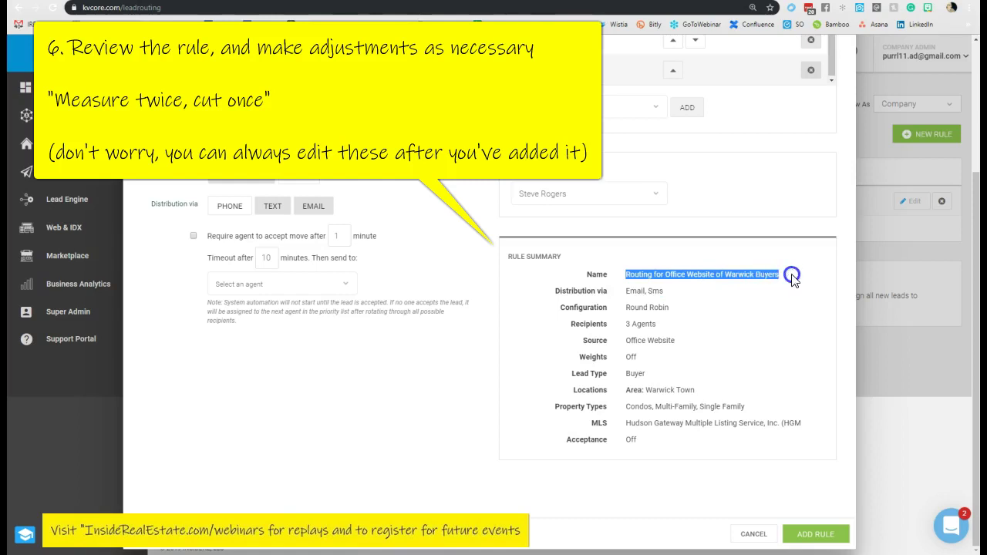
left_click(626, 293)
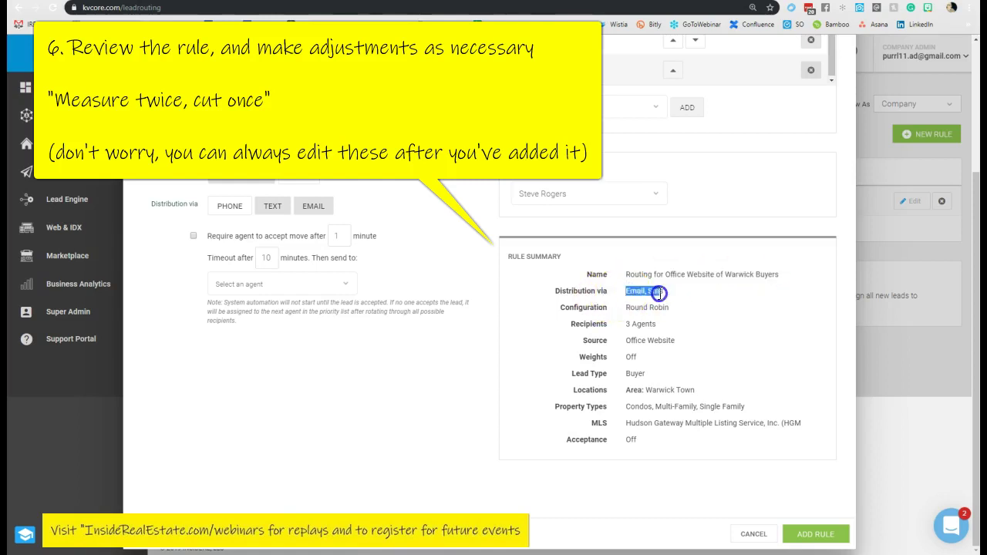
left_click_drag(663, 293, 665, 293)
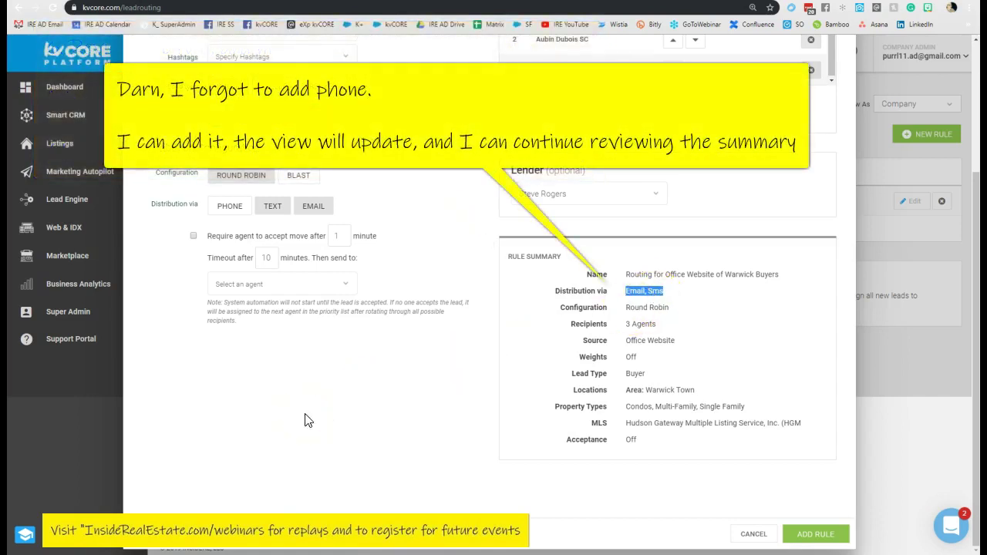
left_click(304, 420)
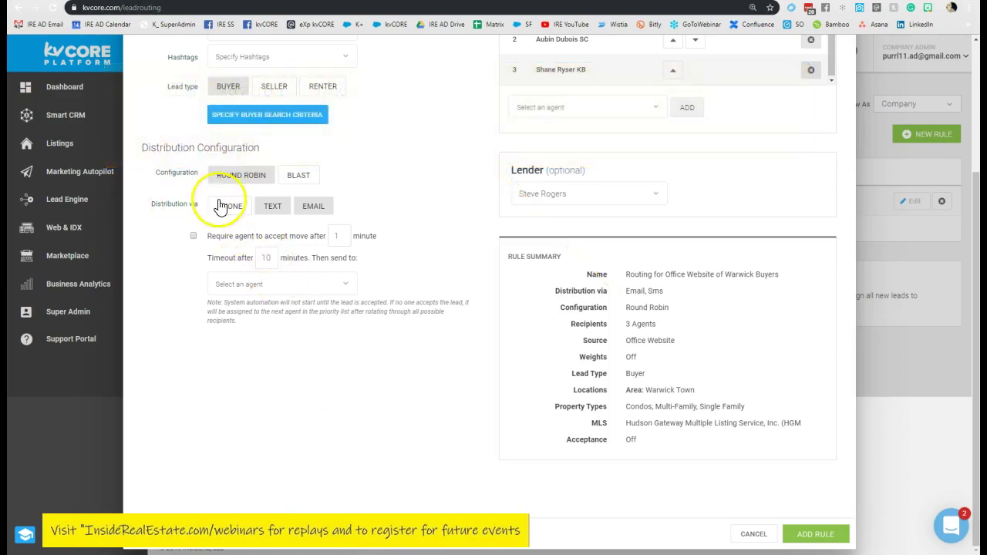
Step: Add Phone as a distribution method, then check the updated Source, Lead Type and Property Types rows
left_click(223, 204)
left_click_drag(688, 291, 550, 290)
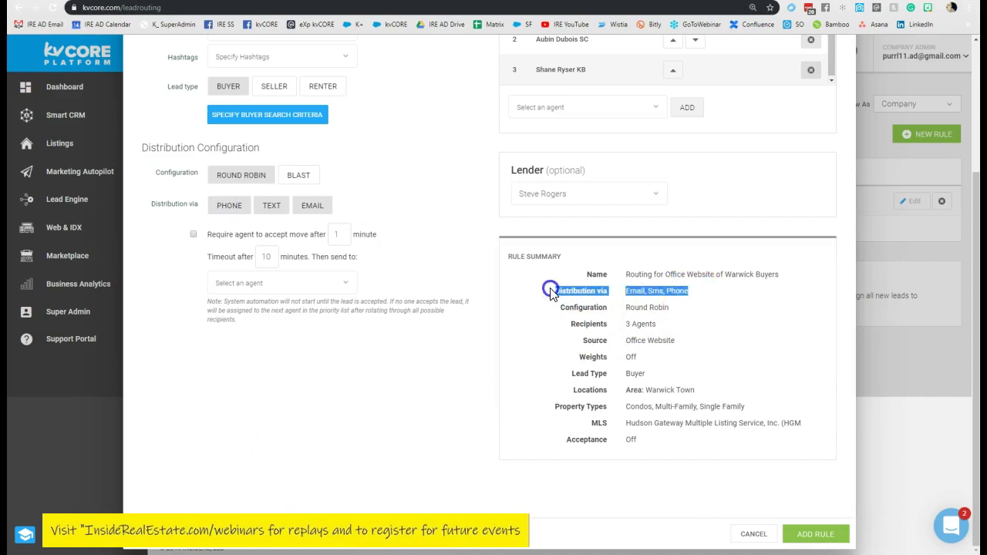
left_click(508, 430)
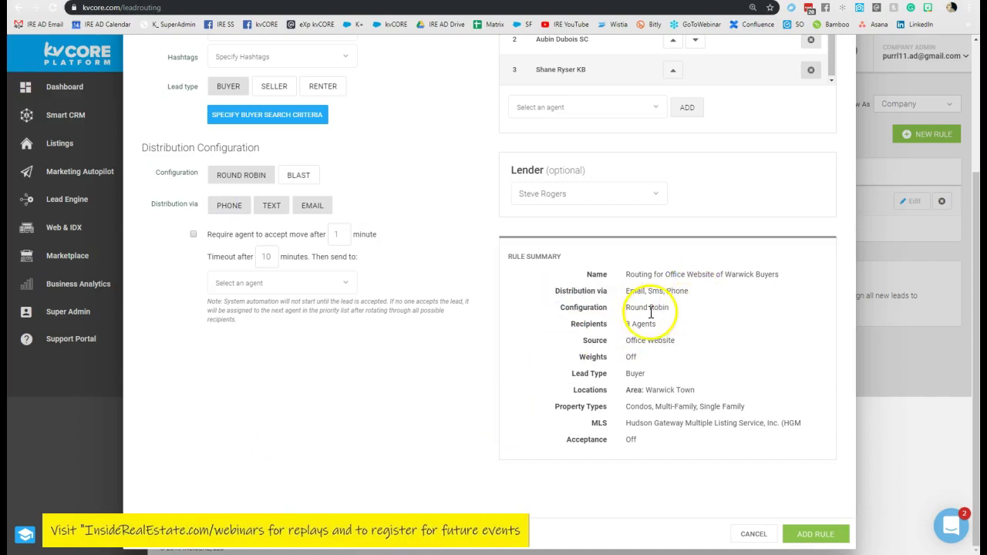
scroll(727, 177, "up", 2)
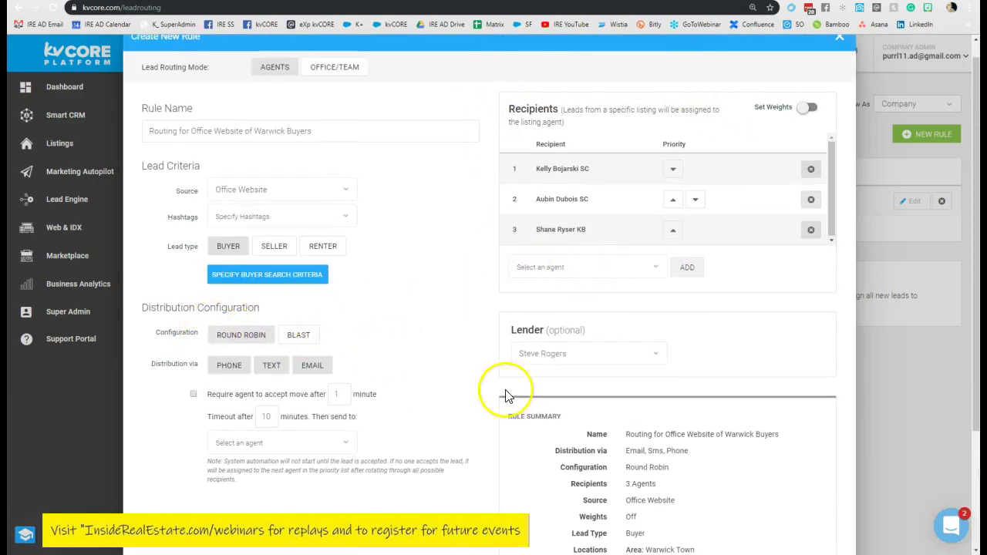
scroll(505, 396, "down", 2)
left_click_drag(637, 357, 667, 341)
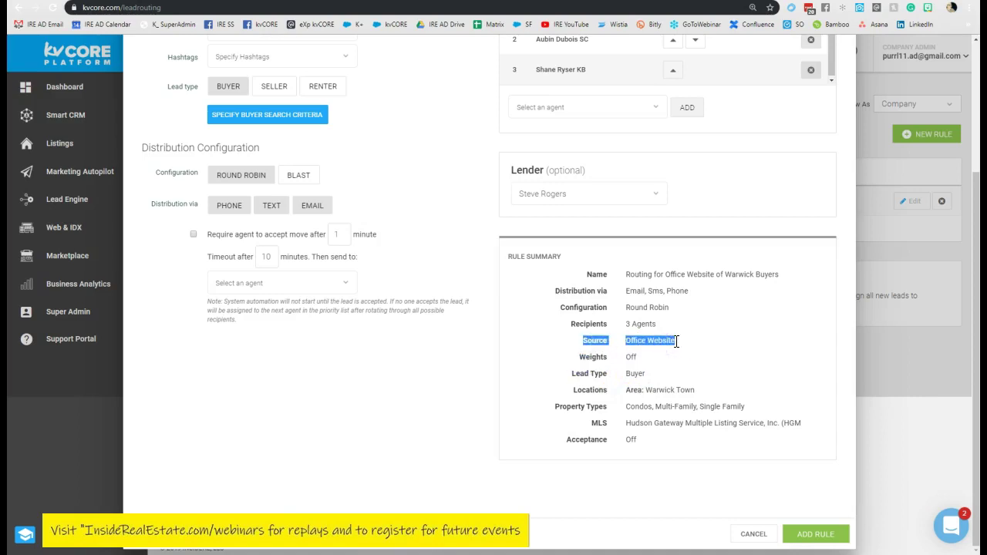
left_click_drag(661, 373, 688, 390)
left_click_drag(747, 407, 813, 423)
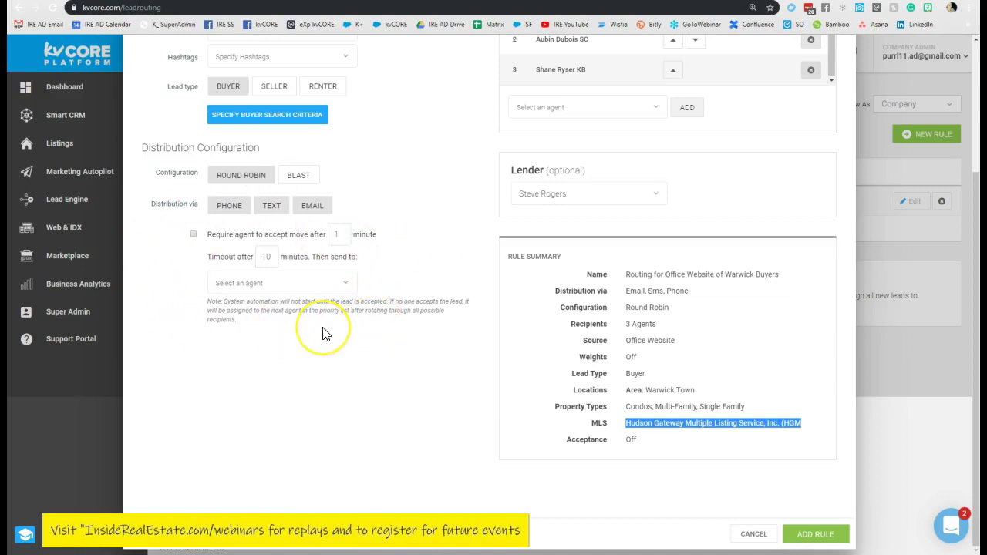
Step: Require agents to accept leads and confirm Acceptance shows On in the summary
left_click(194, 235)
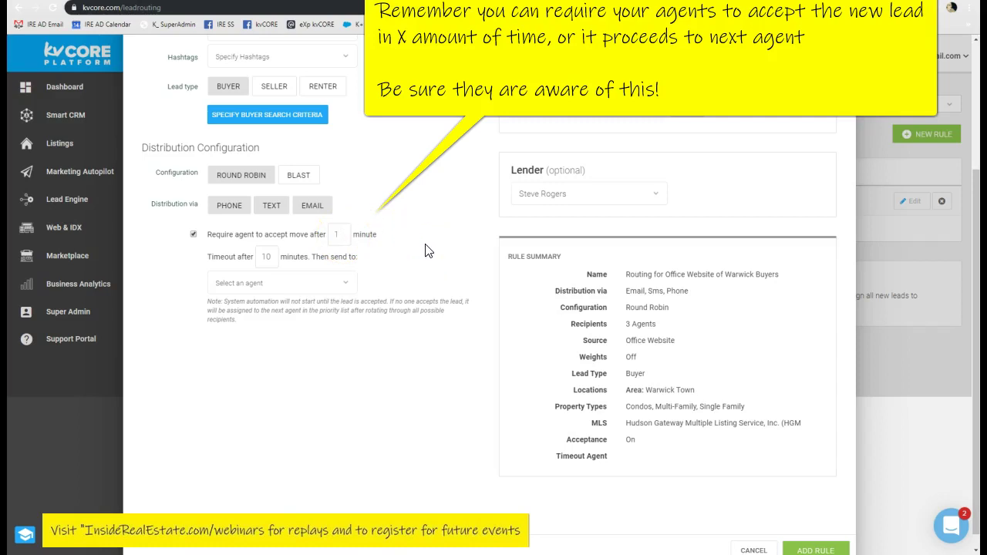
left_click_drag(569, 442, 630, 444)
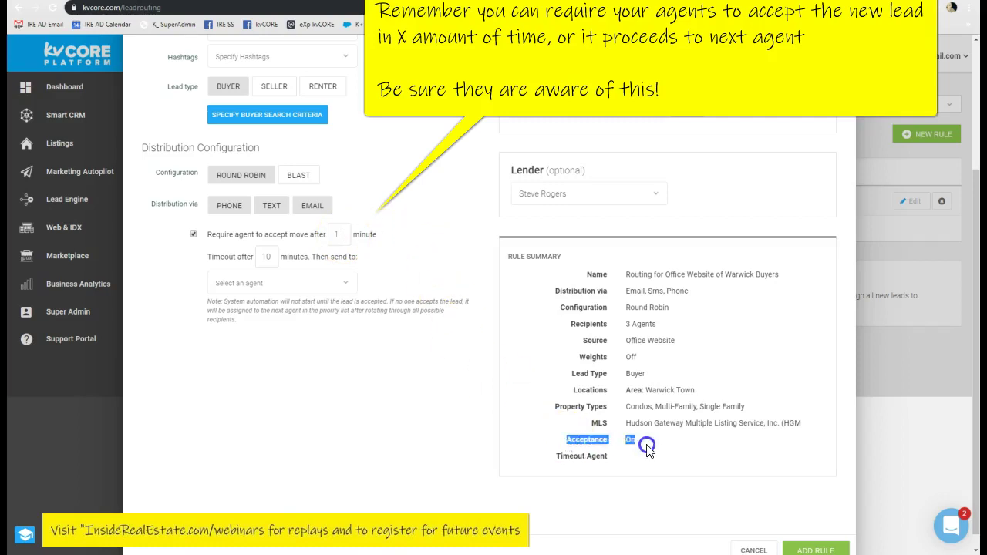
scroll(485, 417, "up", 3)
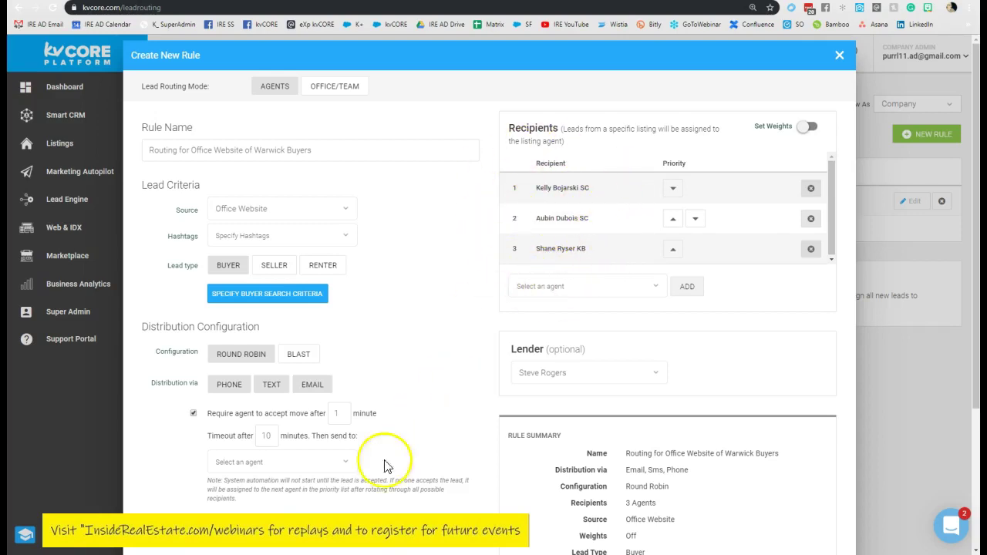
scroll(301, 348, "down", 2)
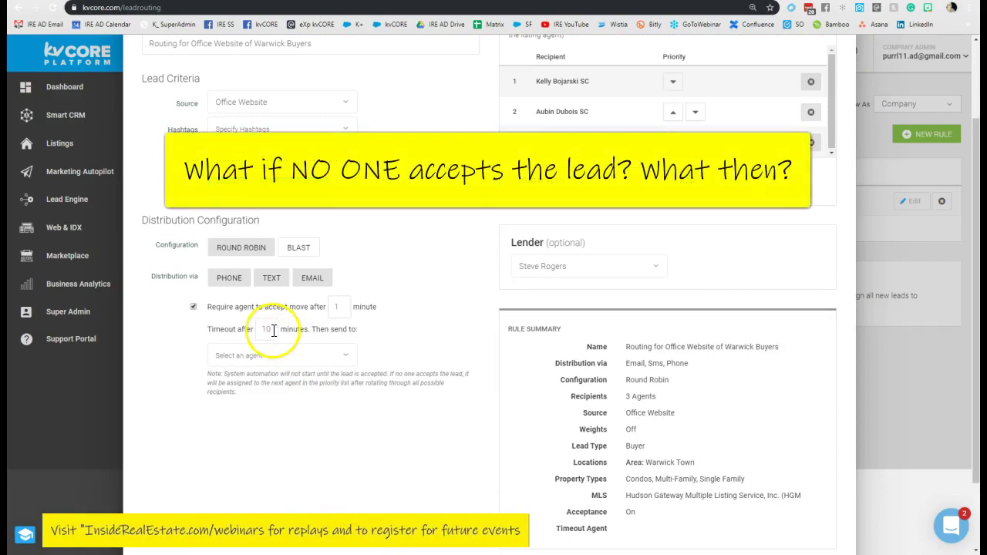
Step: Choose a fallback agent for unaccepted leads and verify the Timeout Agent line in the summary
left_click(278, 355)
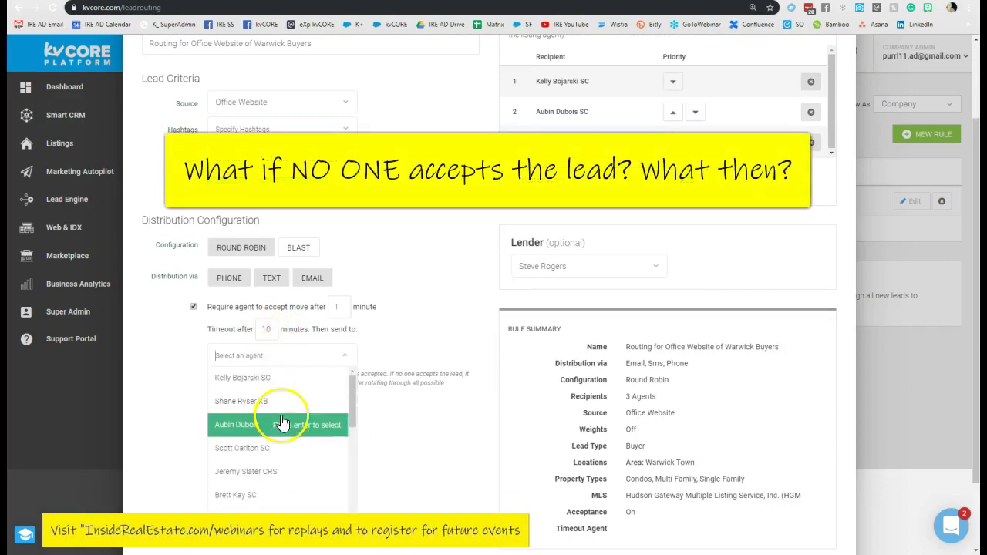
left_click(282, 454)
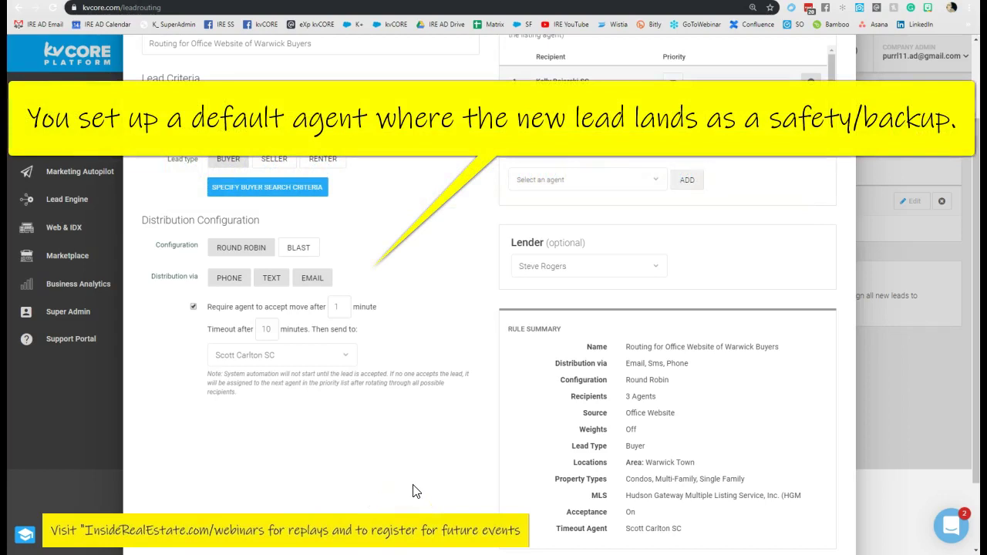
scroll(581, 259, "down", 1)
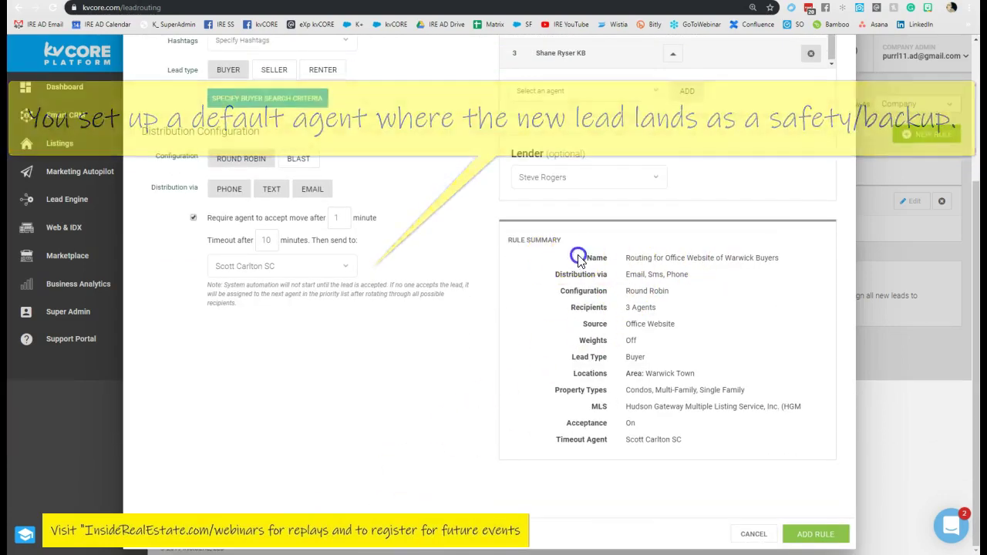
left_click_drag(580, 260, 805, 403)
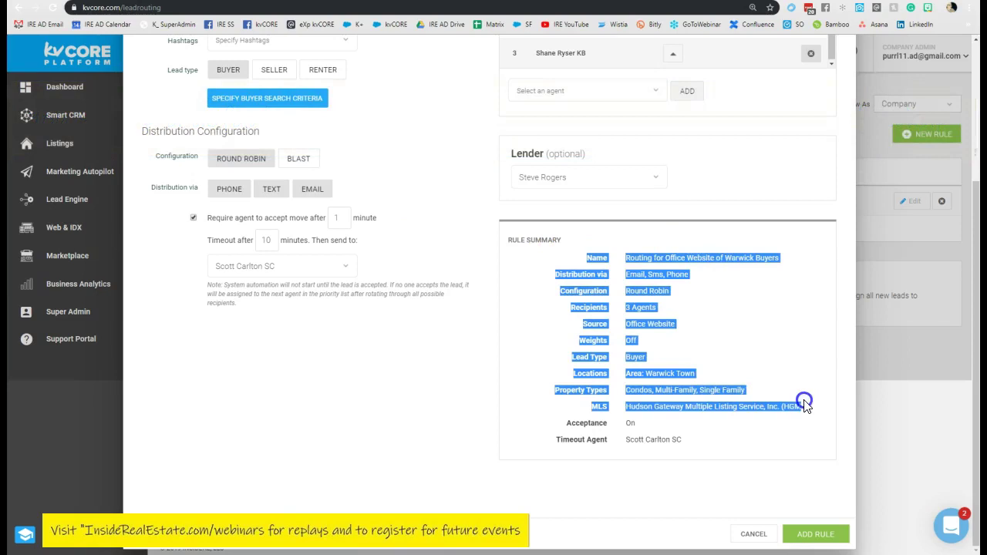
left_click(555, 430)
left_click_drag(568, 430, 697, 444)
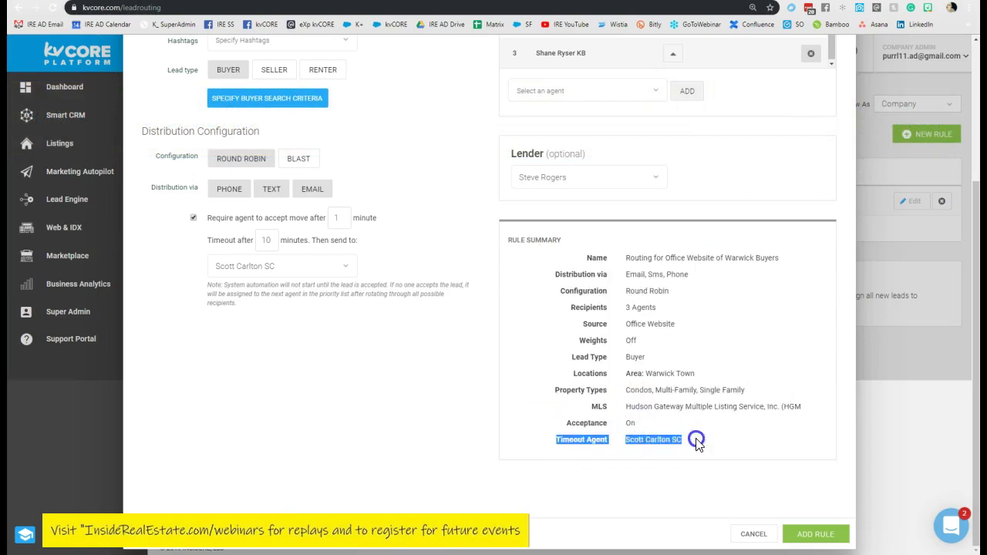
left_click(657, 508)
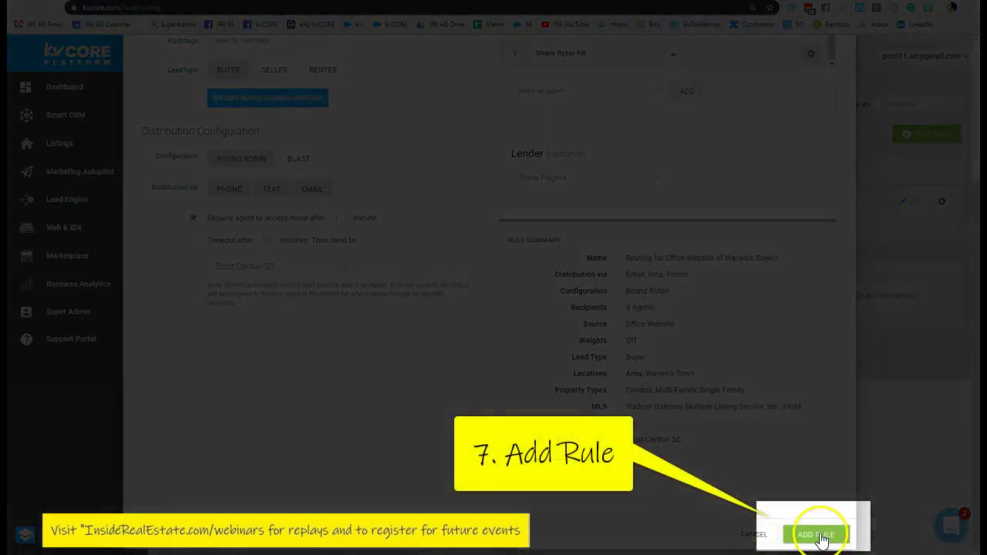
Step: Save the Warwick Buyers rule, reopen and close its editor, then open live chat and the CORE Learning Portal
left_click(818, 534)
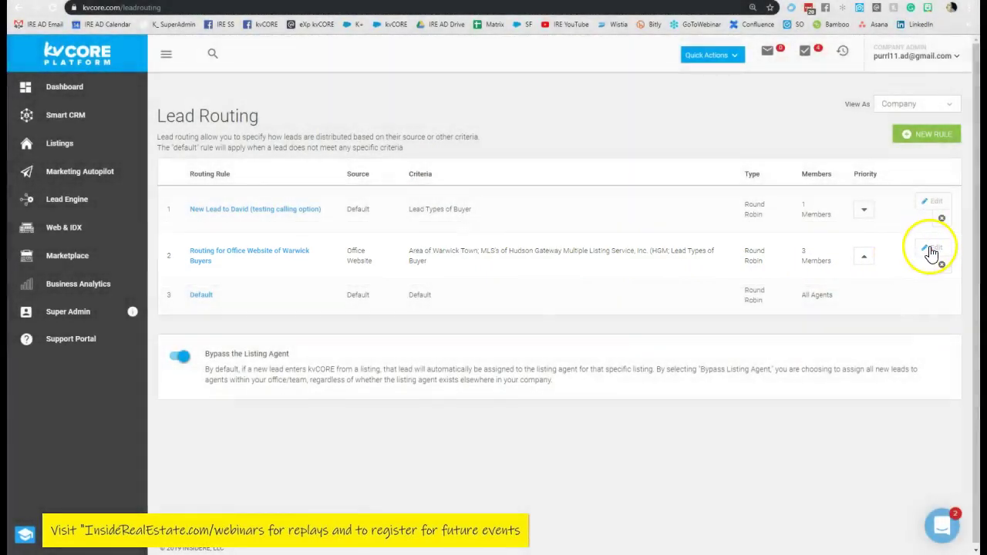
left_click(931, 250)
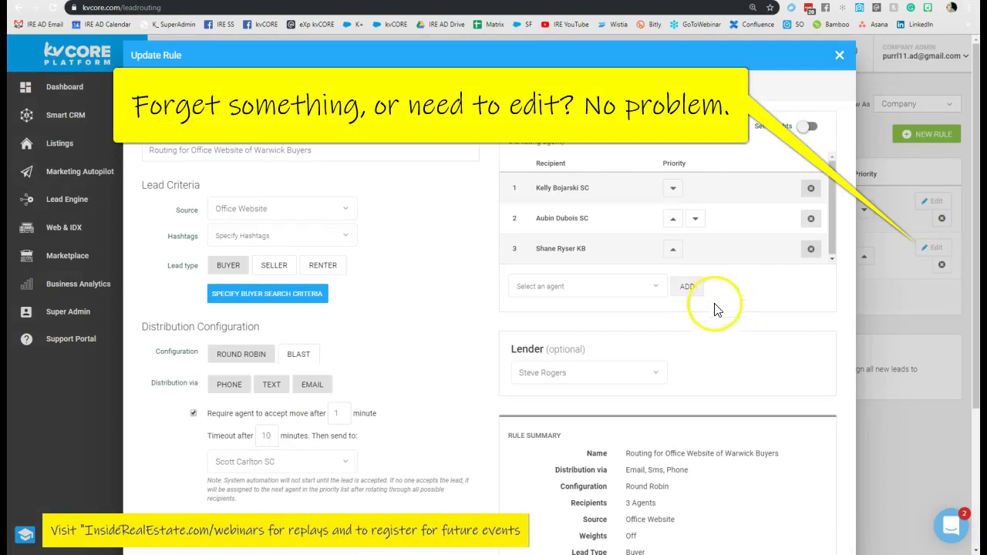
left_click(839, 55)
left_click(944, 526)
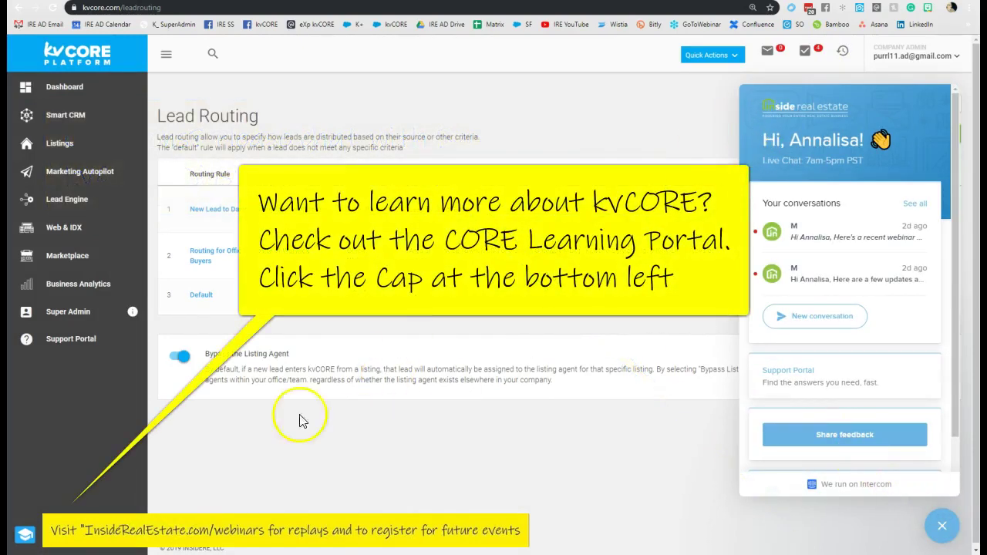
left_click(97, 539)
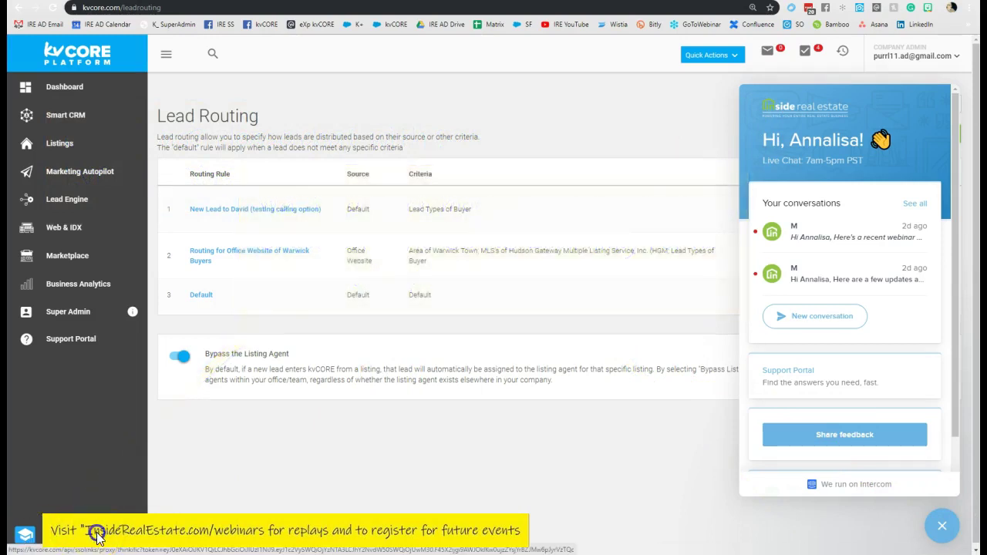